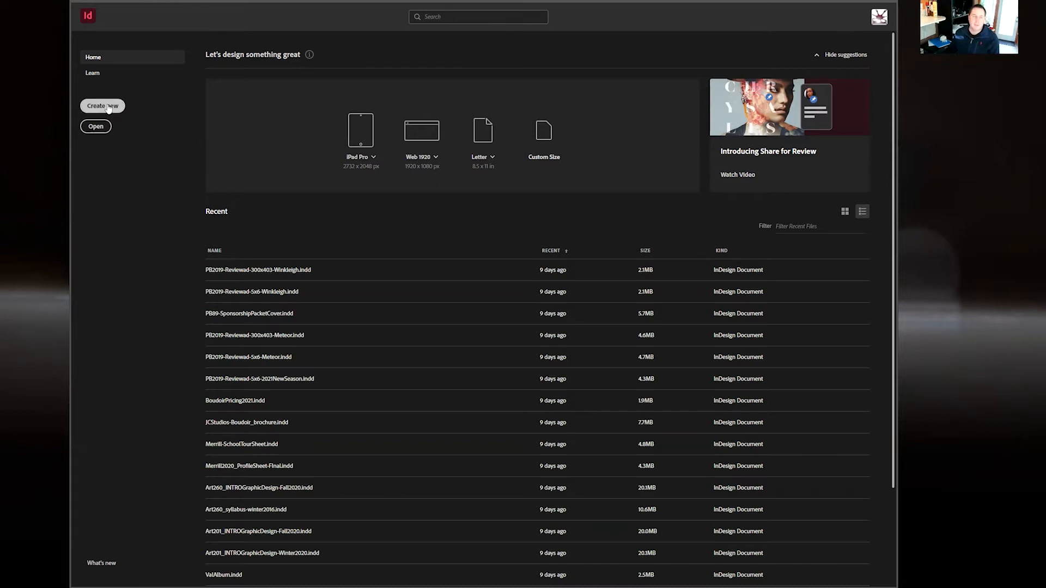
- Start a new document, look through the Web and Mobile presets, and settle on the Print presets with Letter
left_click(96, 1)
mouse_move(106, 5)
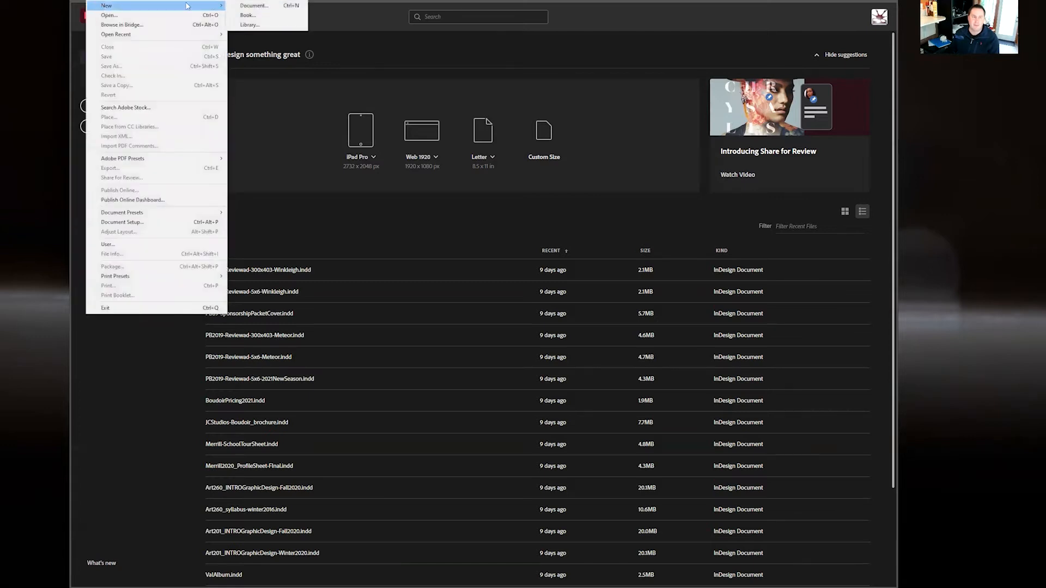
left_click(241, 6)
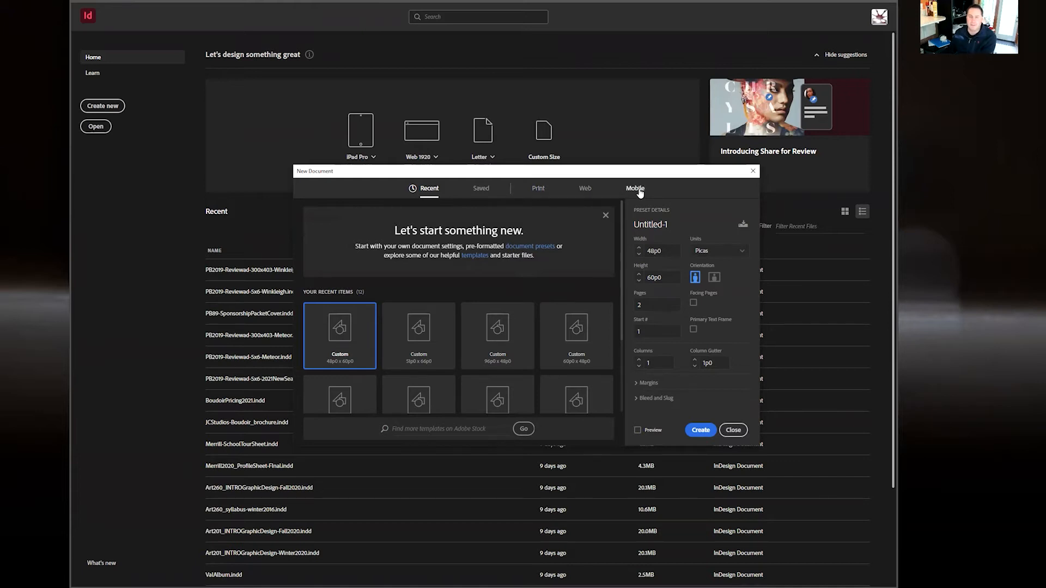
left_click(544, 191)
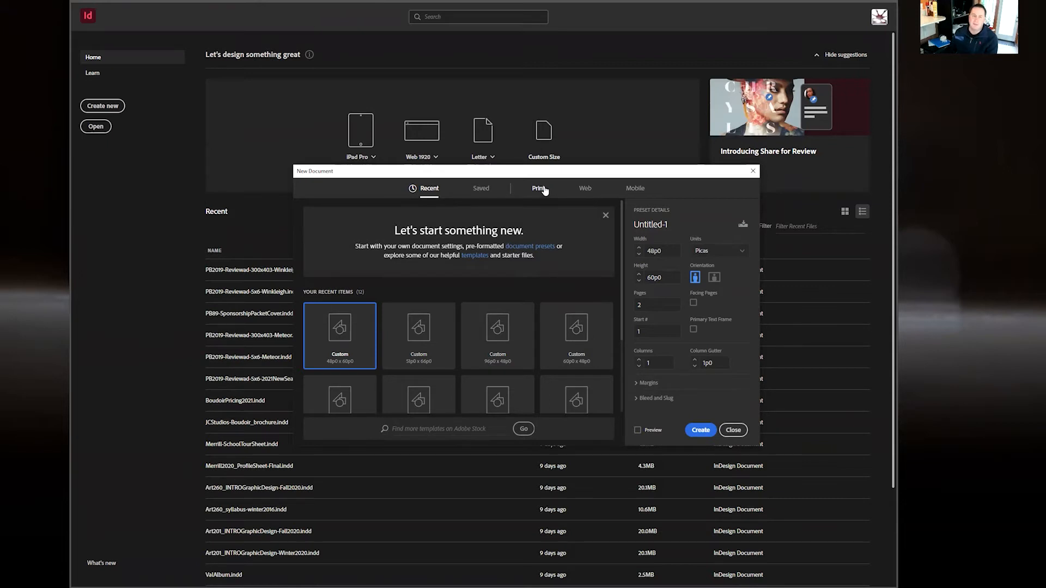
left_click(584, 188)
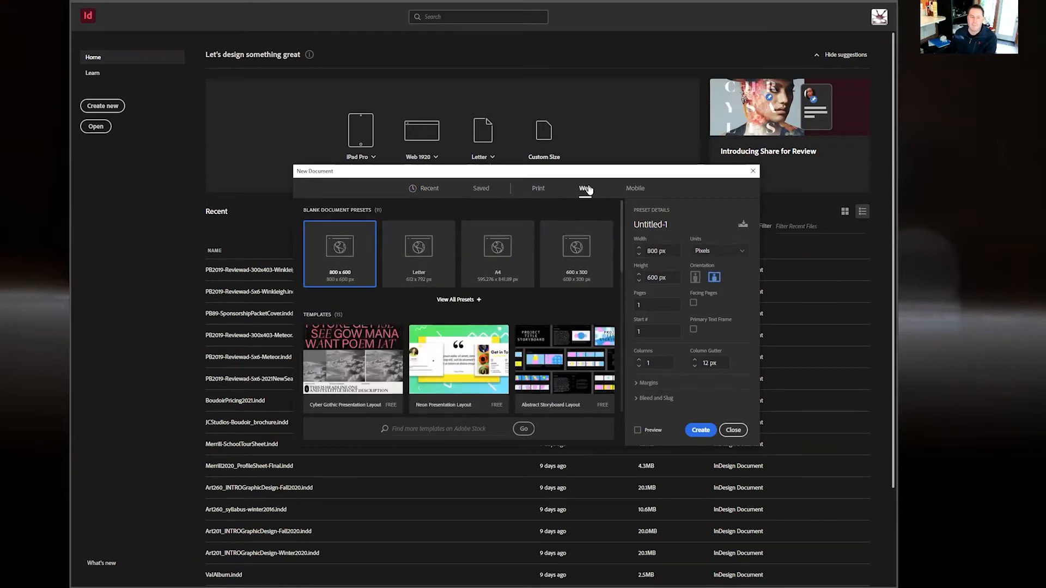
left_click(634, 190)
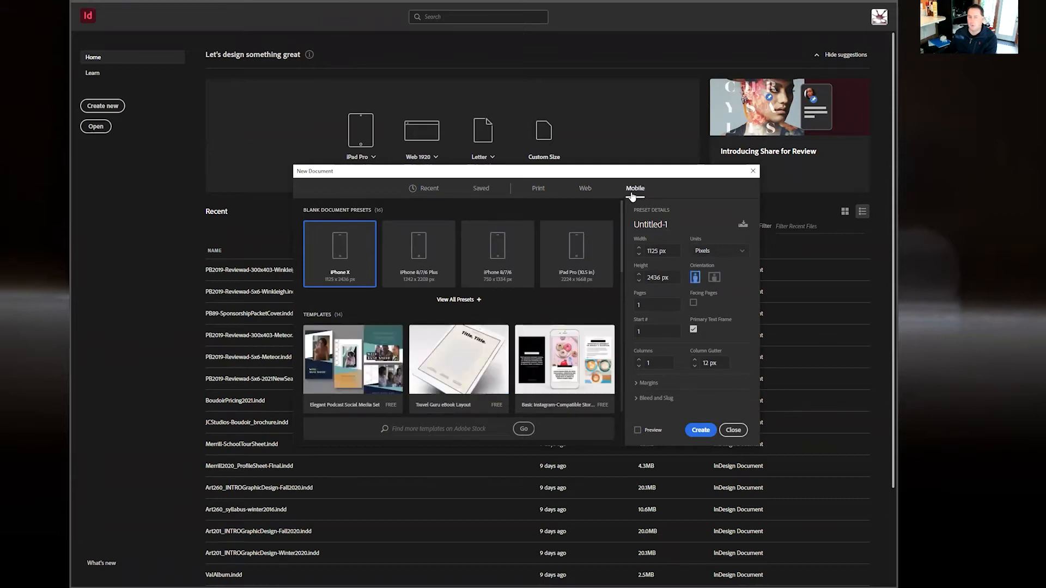
left_click(538, 189)
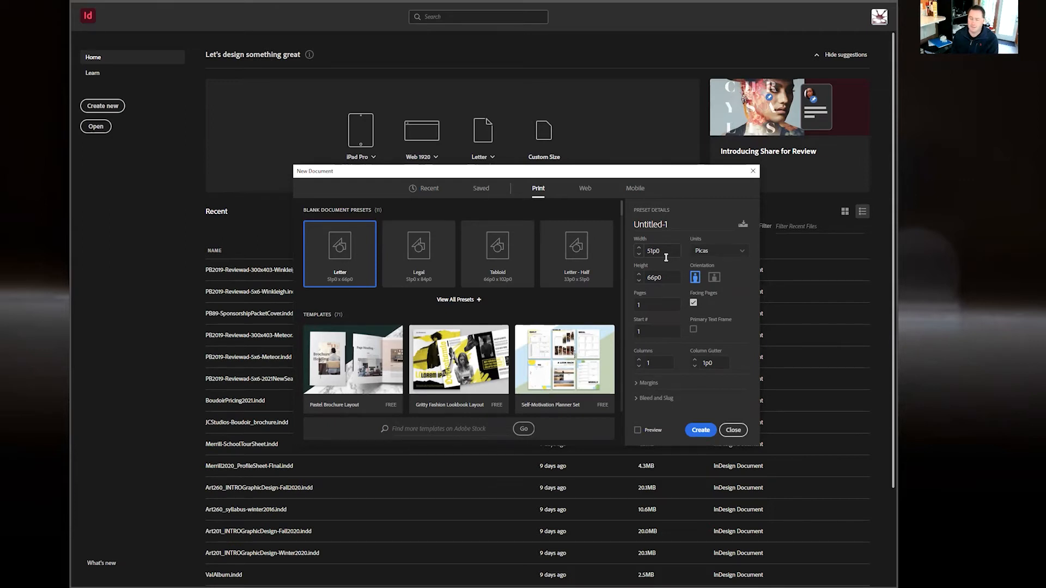
- Set the new document's units to inches and its page count to 8
left_click(717, 255)
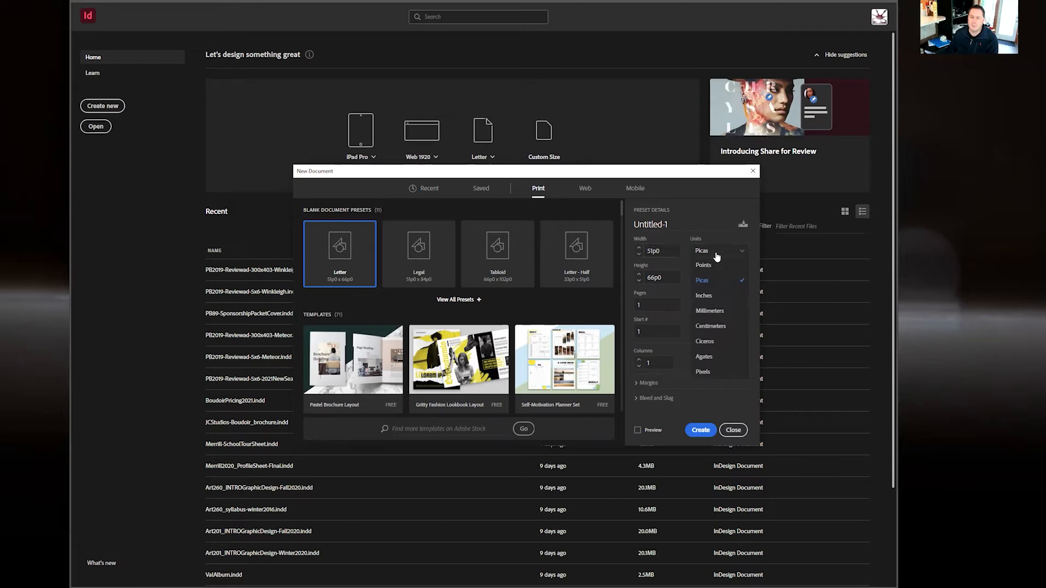
left_click(704, 296)
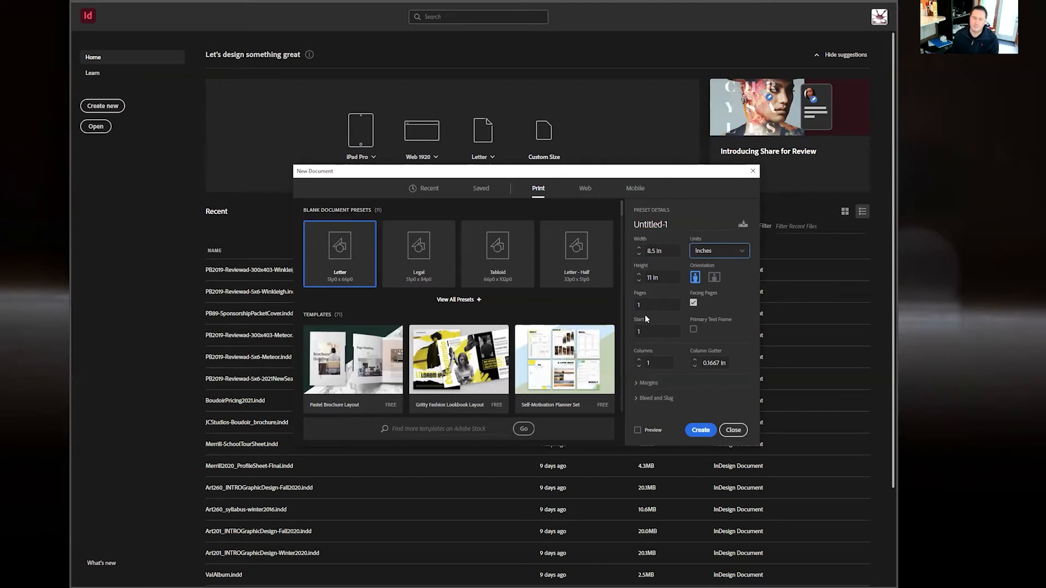
double_click(644, 309)
type("8")
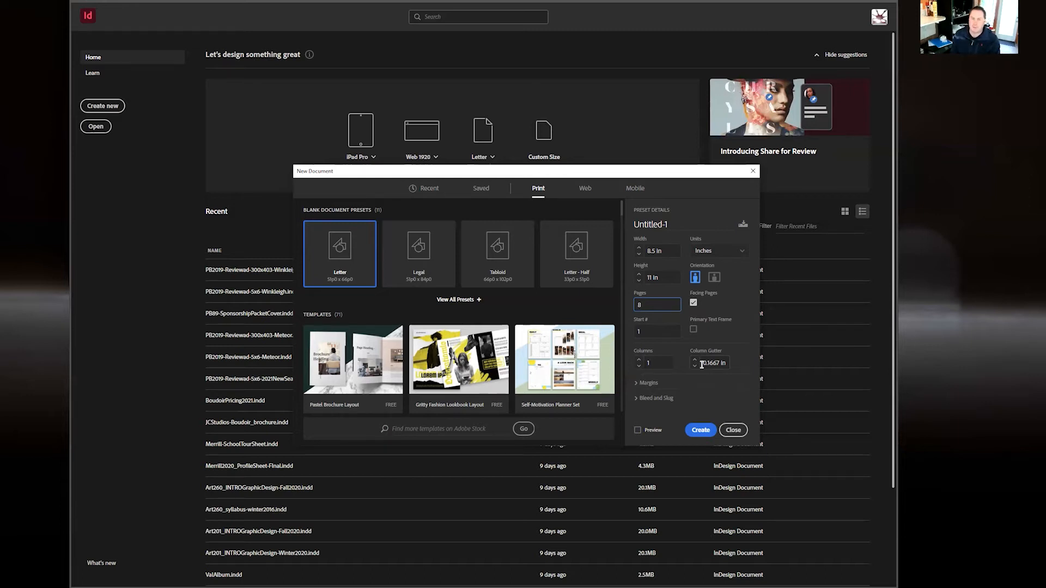
- Expand the margin settings and set a linked bleed of 0.125 in on all four sides
left_click(639, 382)
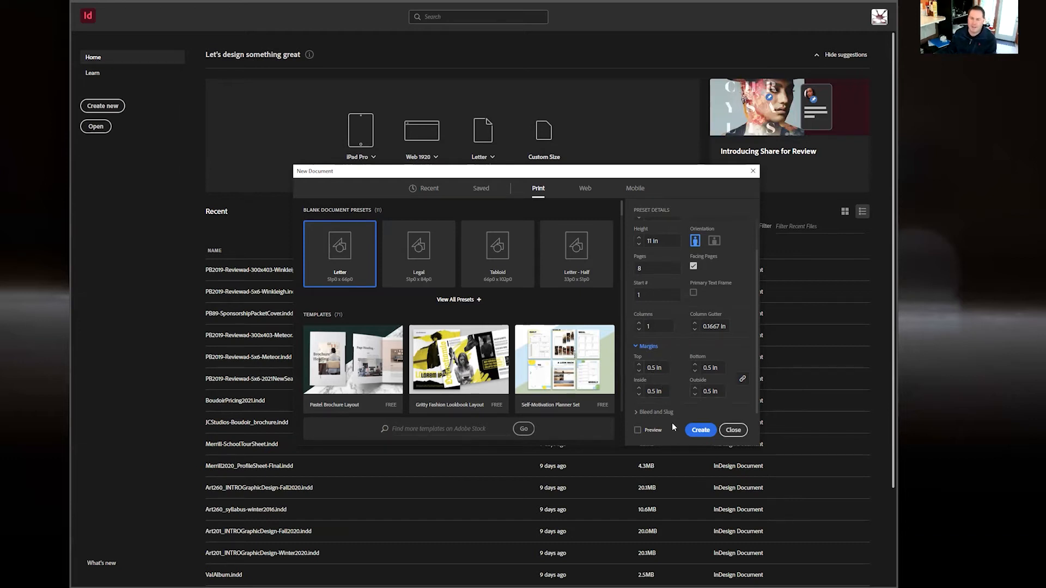
left_click(644, 413)
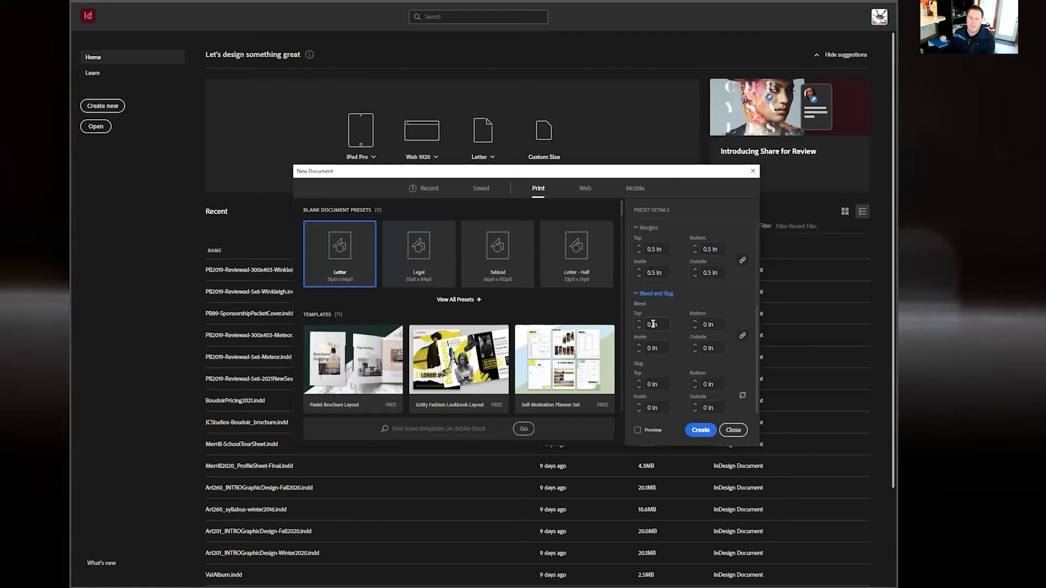
double_click(652, 324)
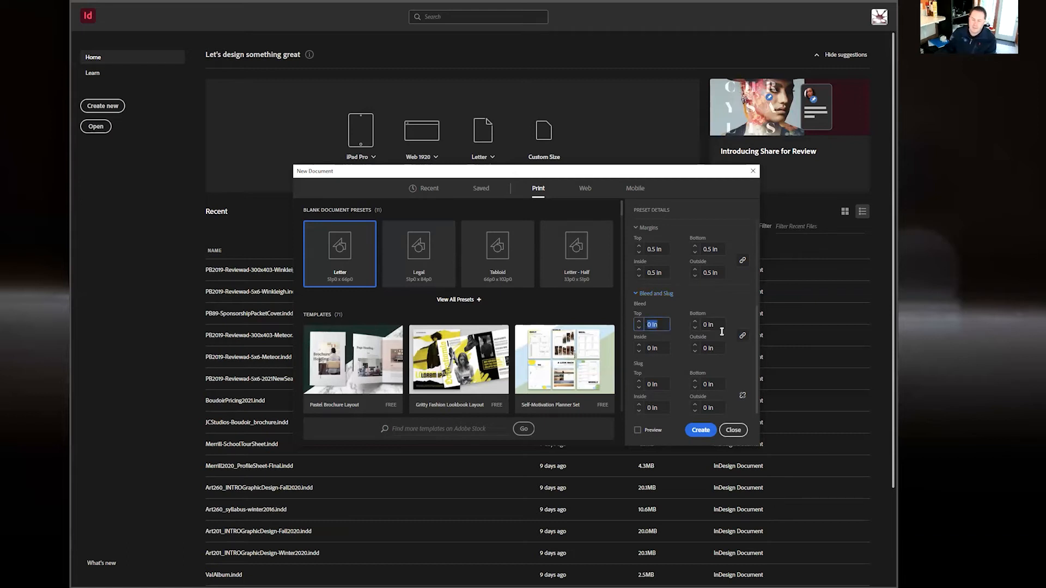
key("BackSpace")
type(".125")
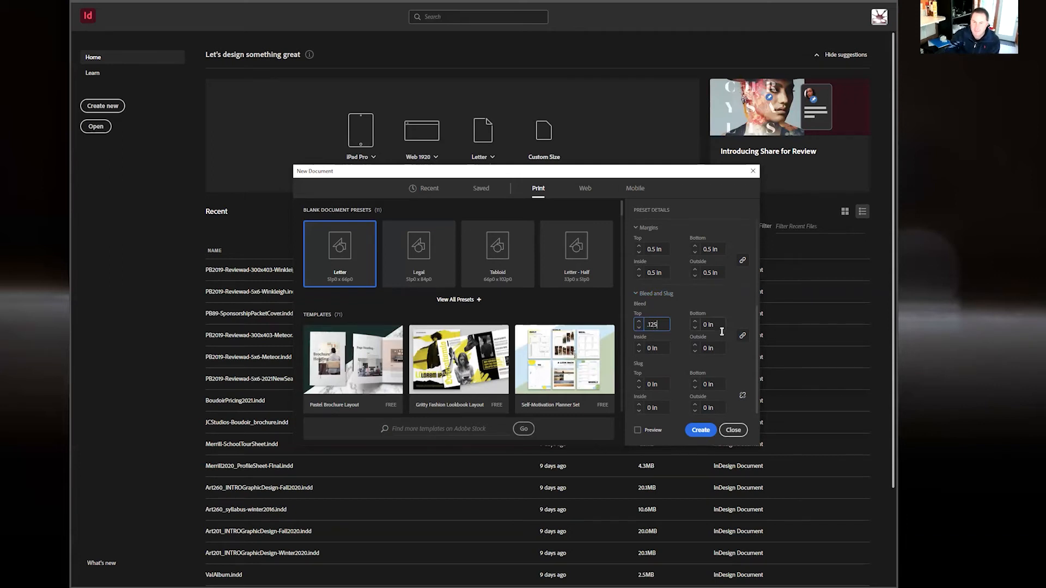
left_click(742, 336)
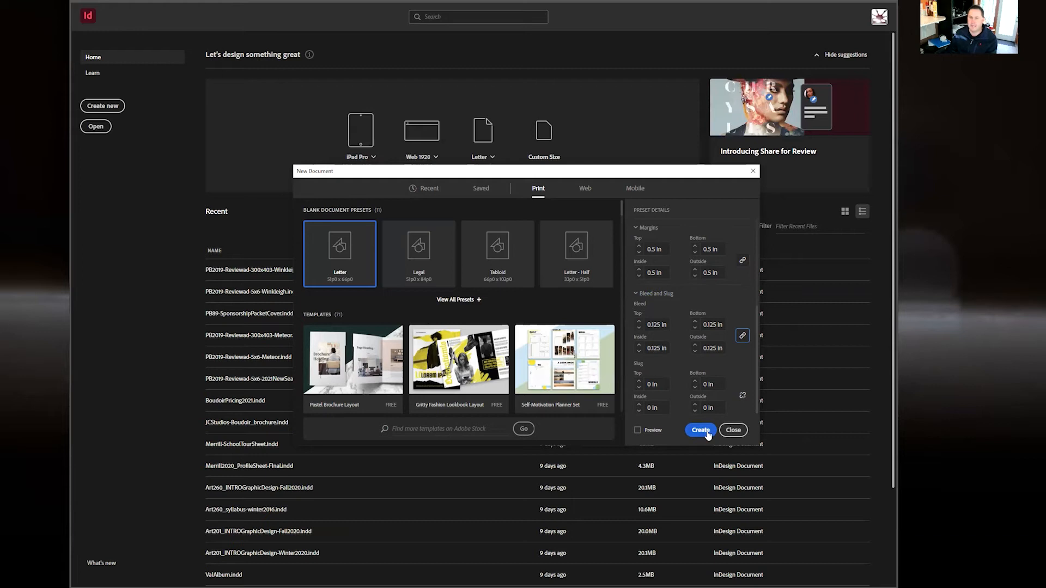
- Create the document and collapse the open Links panel to clear the workspace
left_click(702, 430)
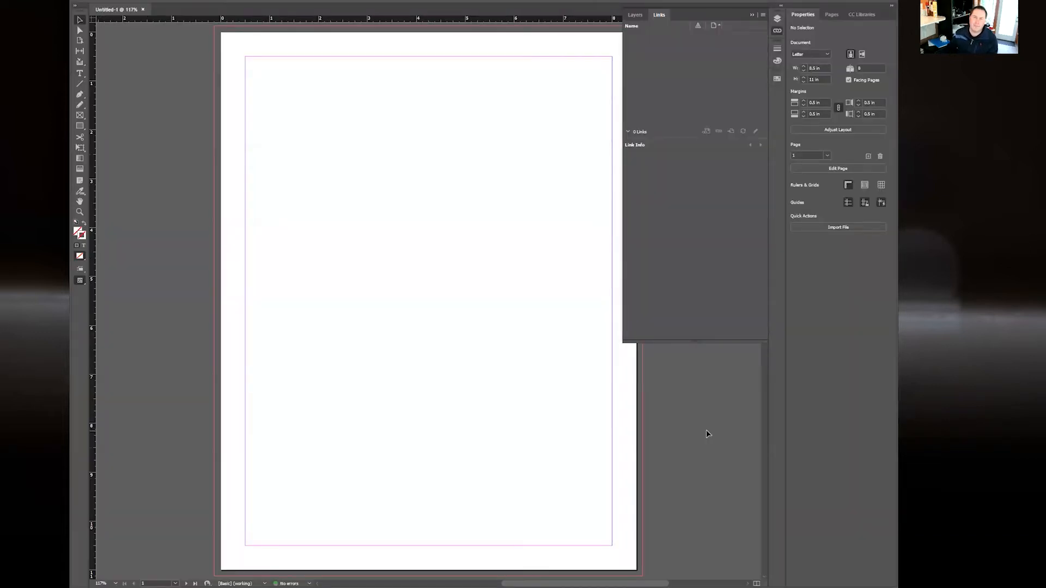
left_click(752, 15)
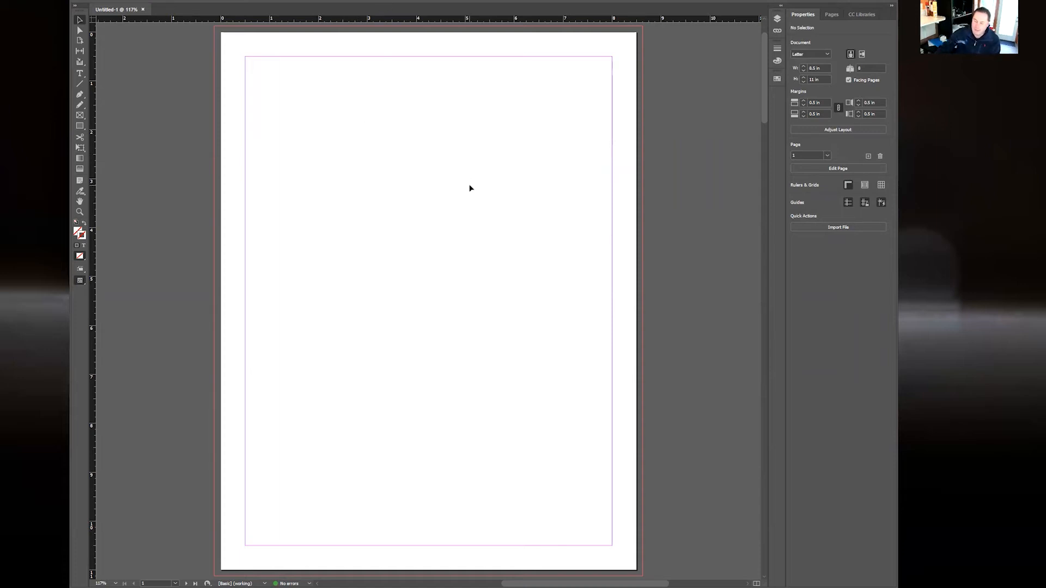
- Examine how the document's pages are arranged as a single first page and facing spreads
key("ctrl+minus")
key("ctrl+minus")
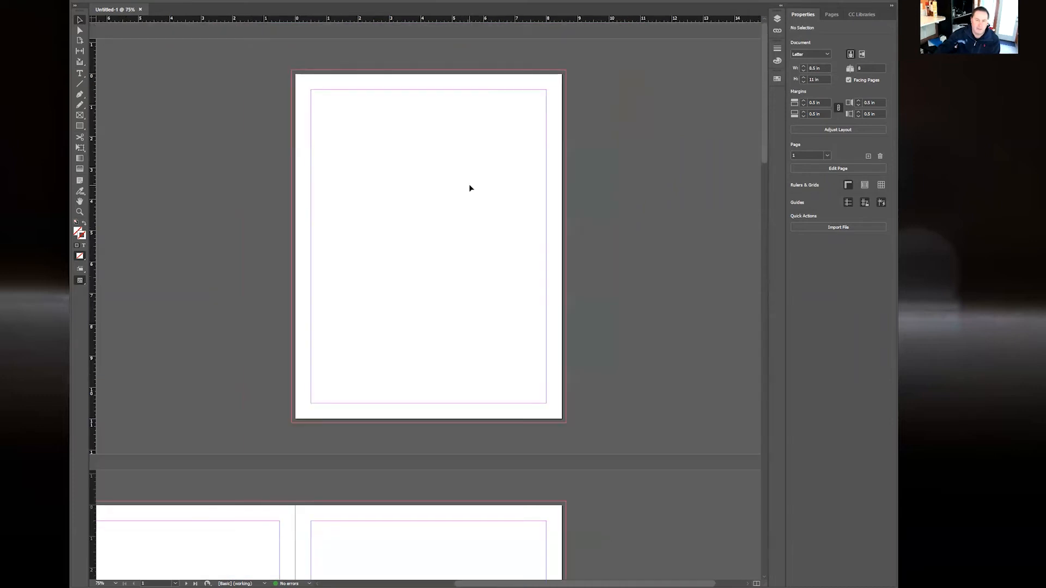
key("ctrl+minus")
key("ctrl+minus")
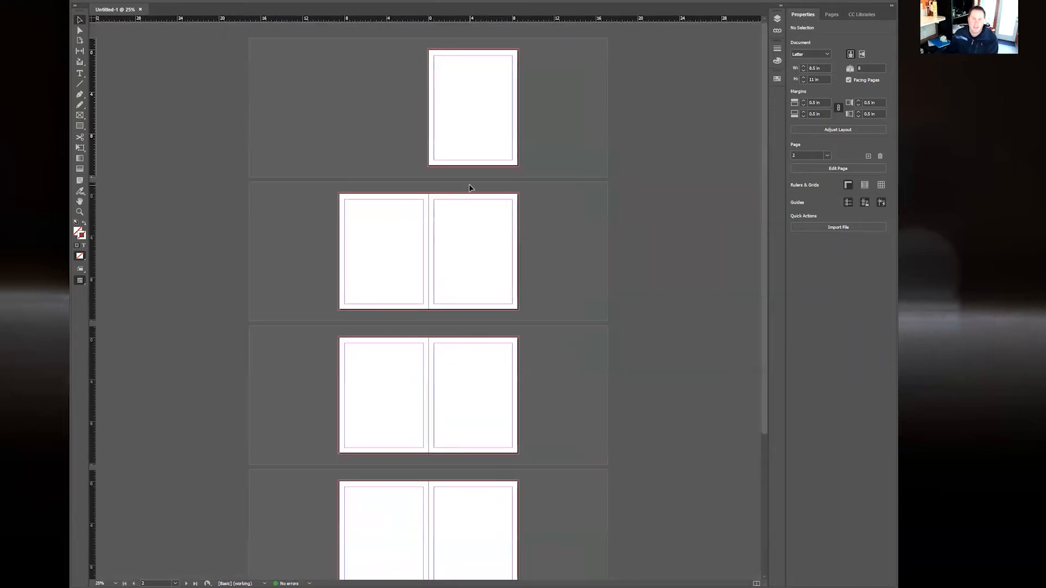
scroll(466, 188, "down", 3)
scroll(463, 187, "up", 3)
scroll(463, 189, "down", 1)
scroll(463, 189, "up", 1)
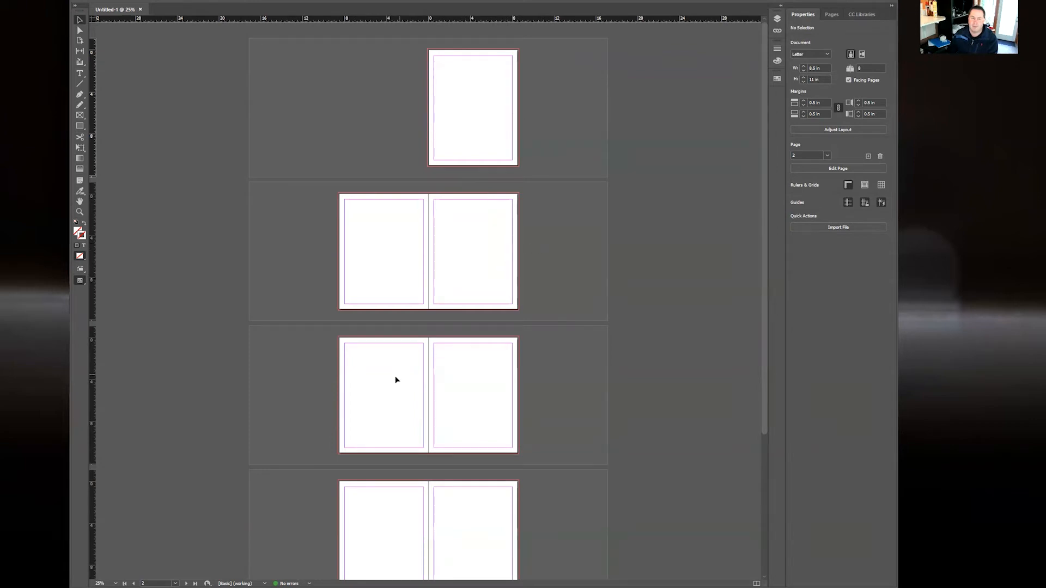
scroll(458, 382, "down", 1)
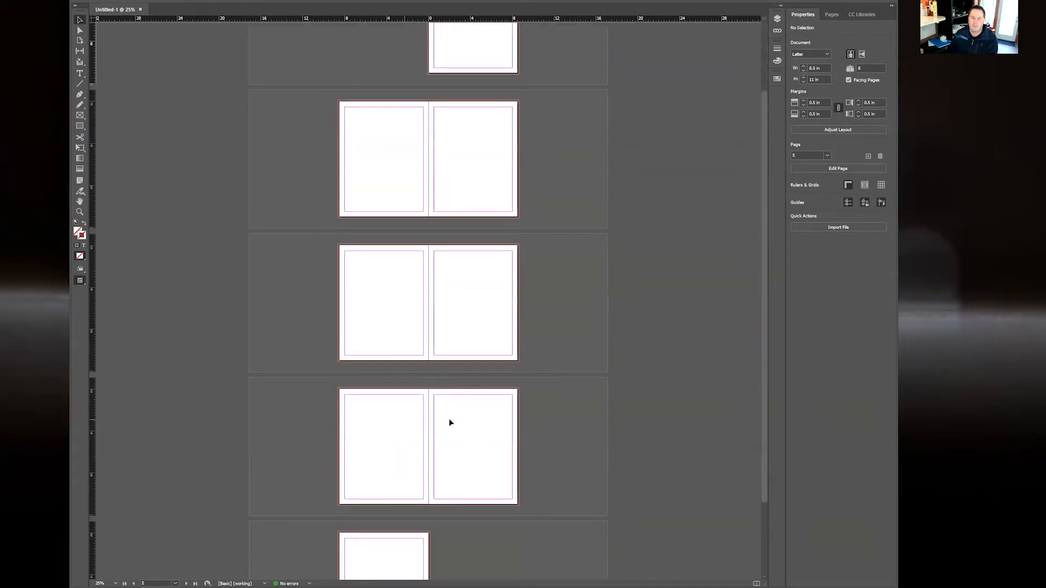
scroll(446, 421, "down", 1)
scroll(598, 351, "up", 2)
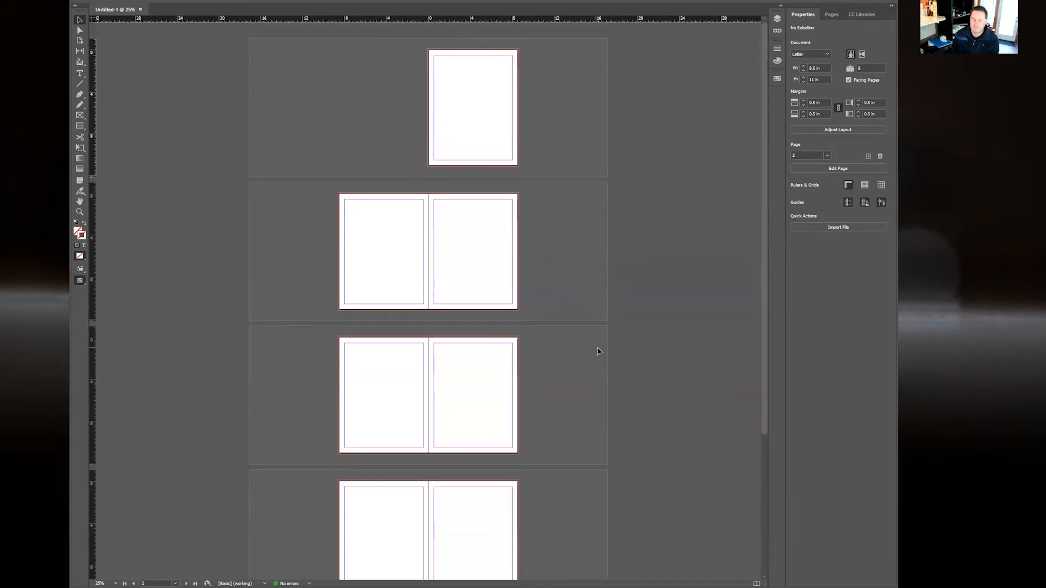
- Draw a text frame about 4.12 in wide by 5.88 in high on page 1 and fill it with placeholder text
key("ctrl+equal")
key("ctrl+equal")
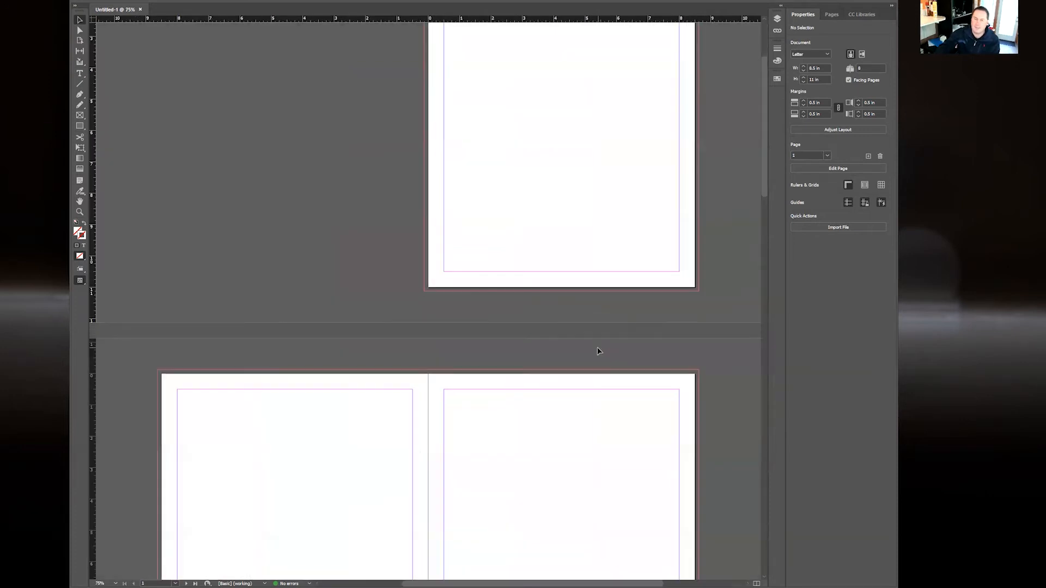
key("ctrl+equal")
left_click_drag(569, 246, 430, 491)
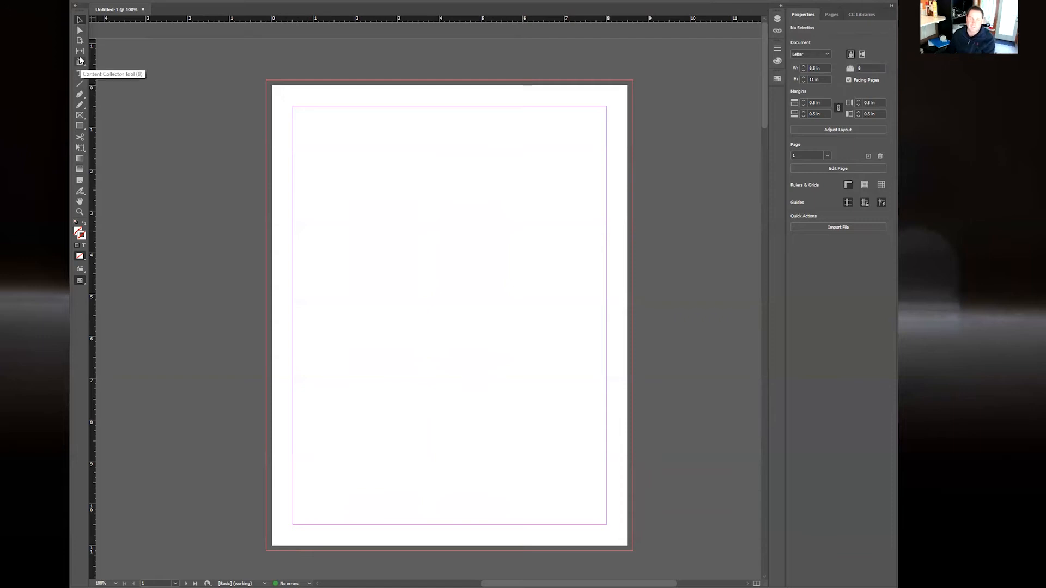
left_click(79, 75)
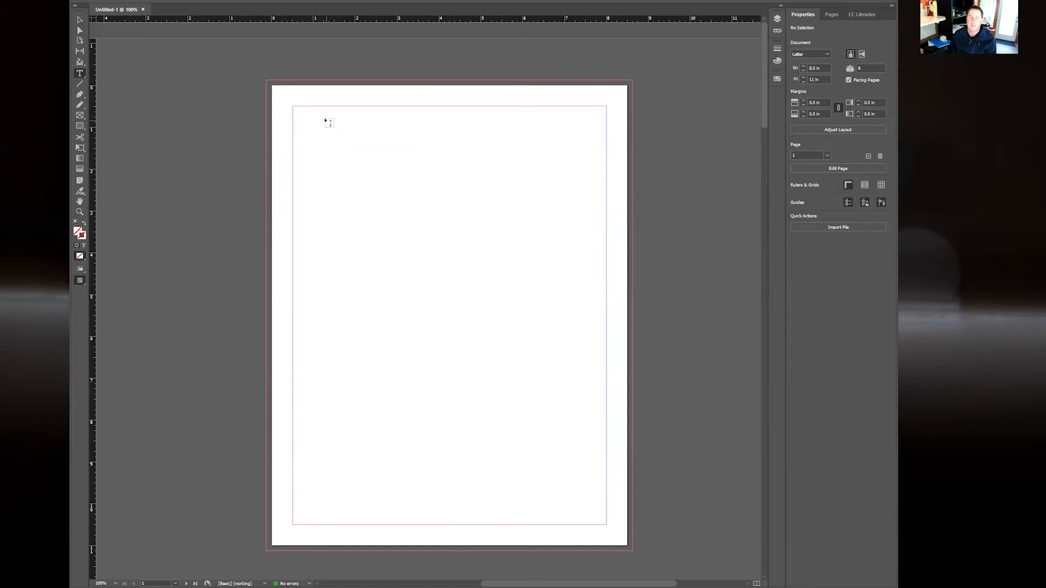
left_click_drag(325, 118, 498, 365)
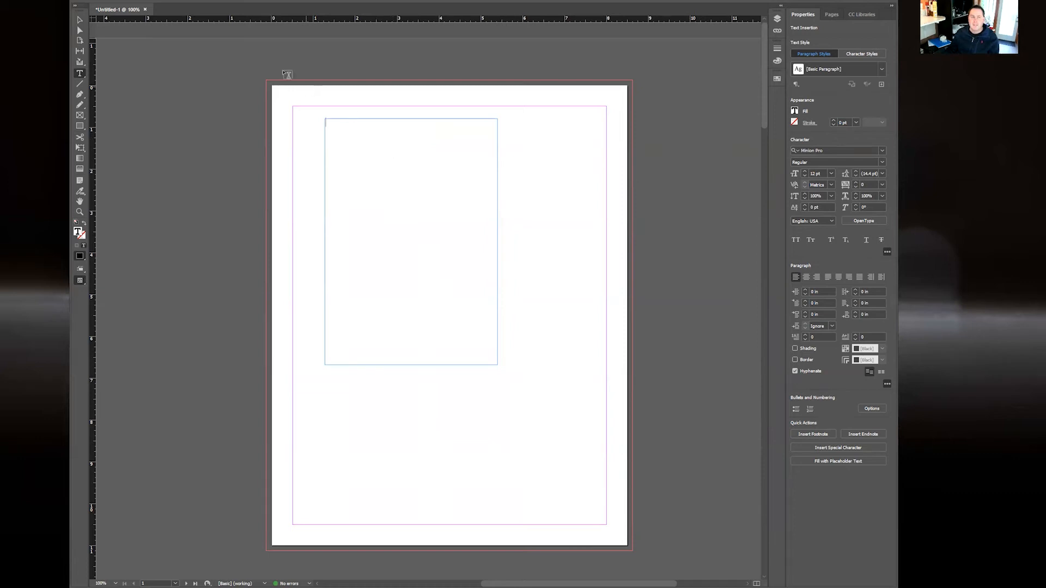
left_click(173, 1)
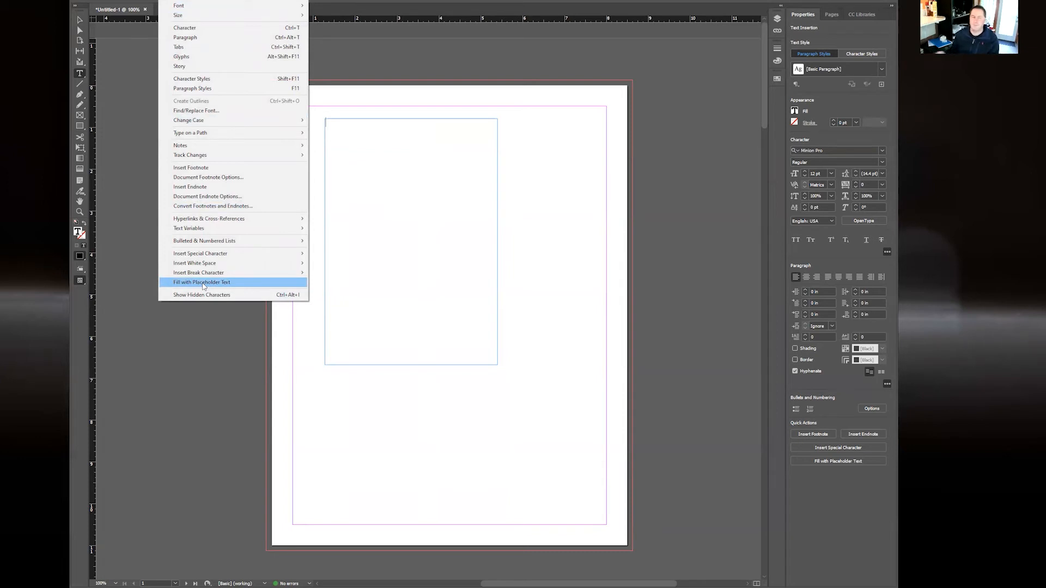
left_click(204, 282)
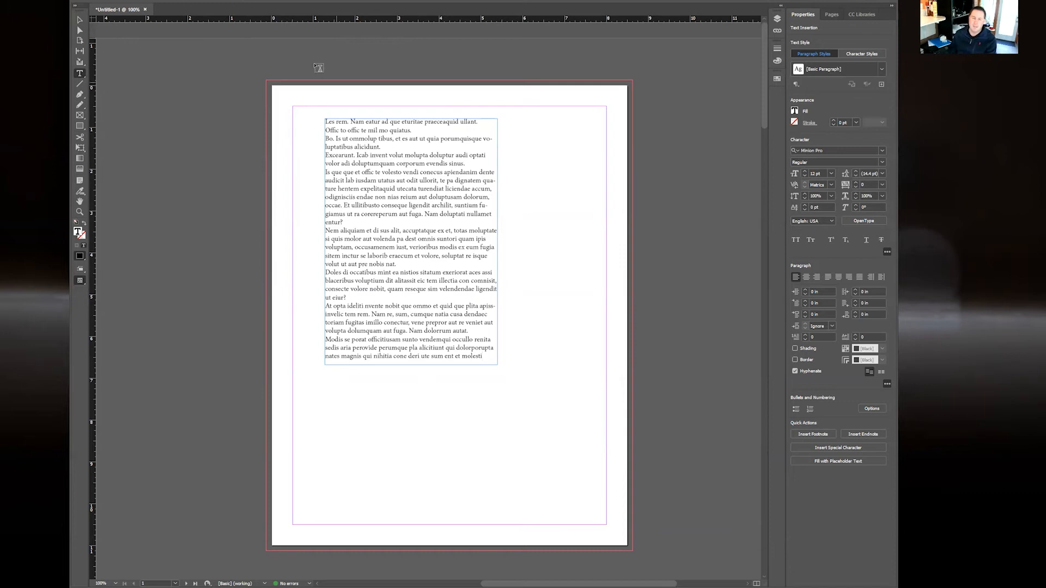
- Select the placeholder text from its beginning through "entur?" and call up the Character settings
left_click_drag(360, 222, 319, 117)
left_click(355, 219)
left_click_drag(356, 219, 334, 118)
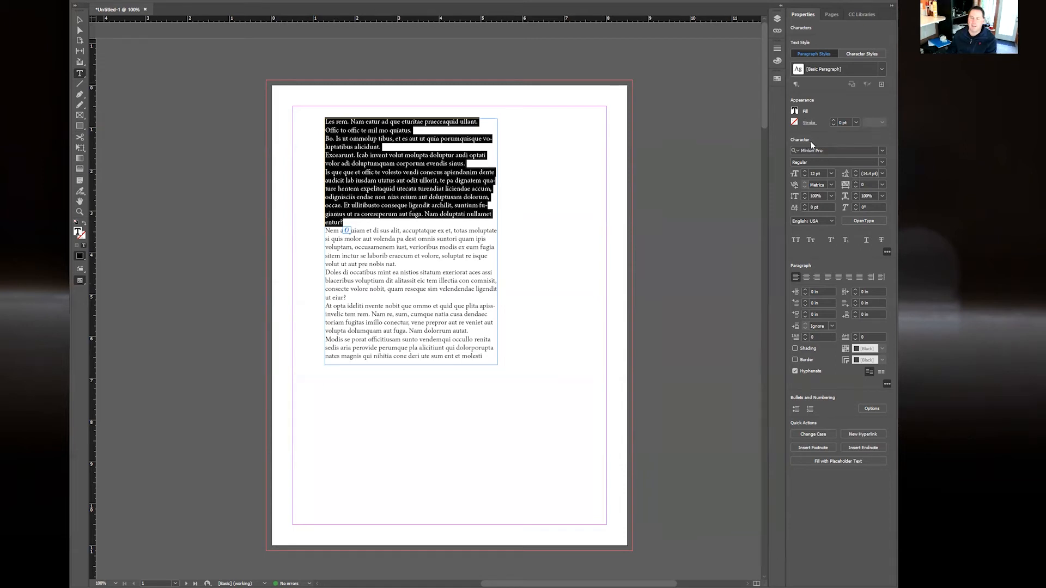
left_click(275, 5)
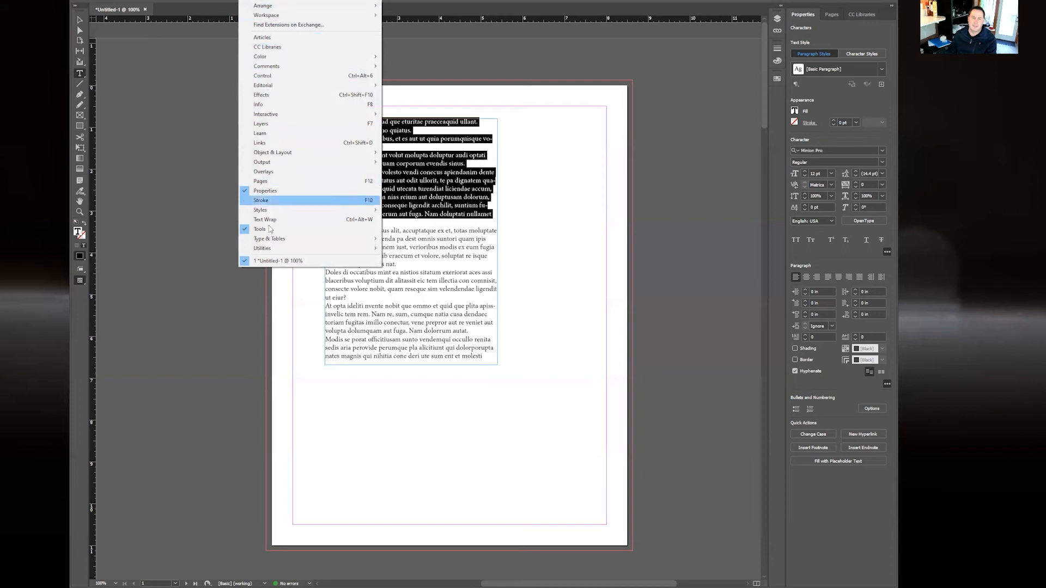
mouse_move(275, 239)
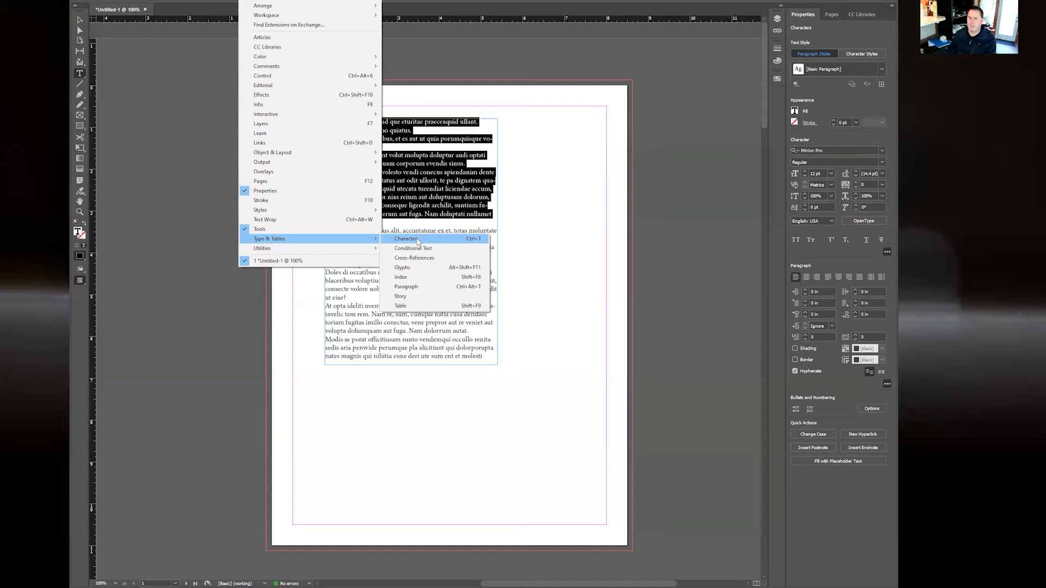
left_click(418, 241)
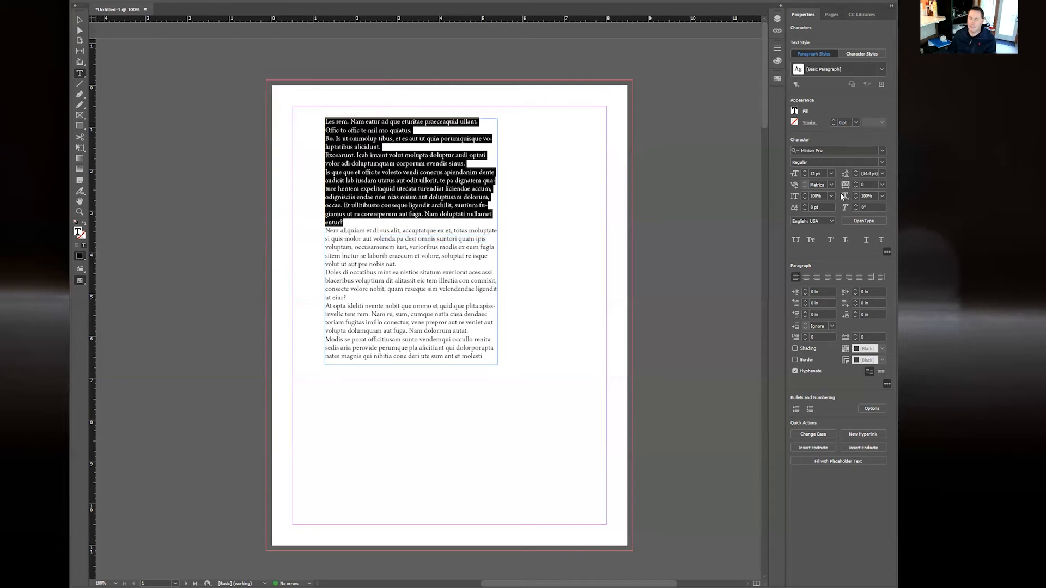
- Preview other fonts, such as Lithos Pro, on the selected text, keep Minion Pro, and deselect the text
left_click(879, 149)
left_click(882, 151)
left_click(884, 151)
left_click(883, 152)
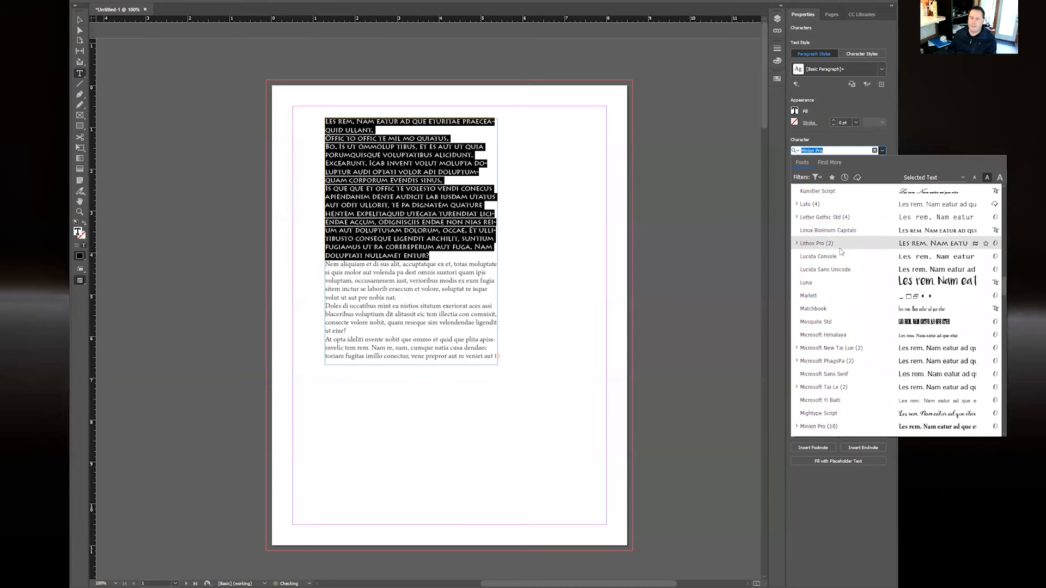
left_click(853, 149)
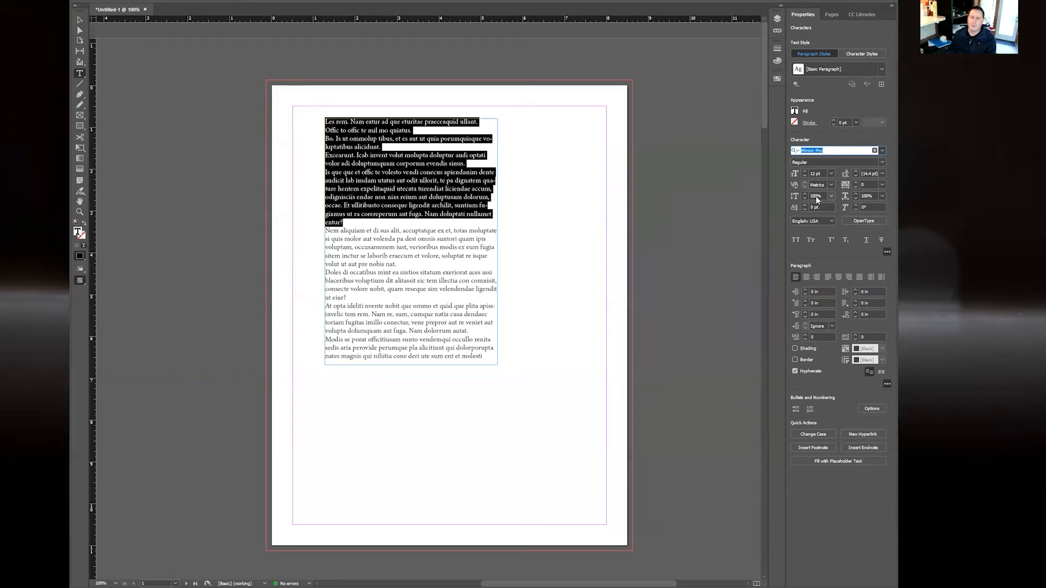
left_click(391, 205)
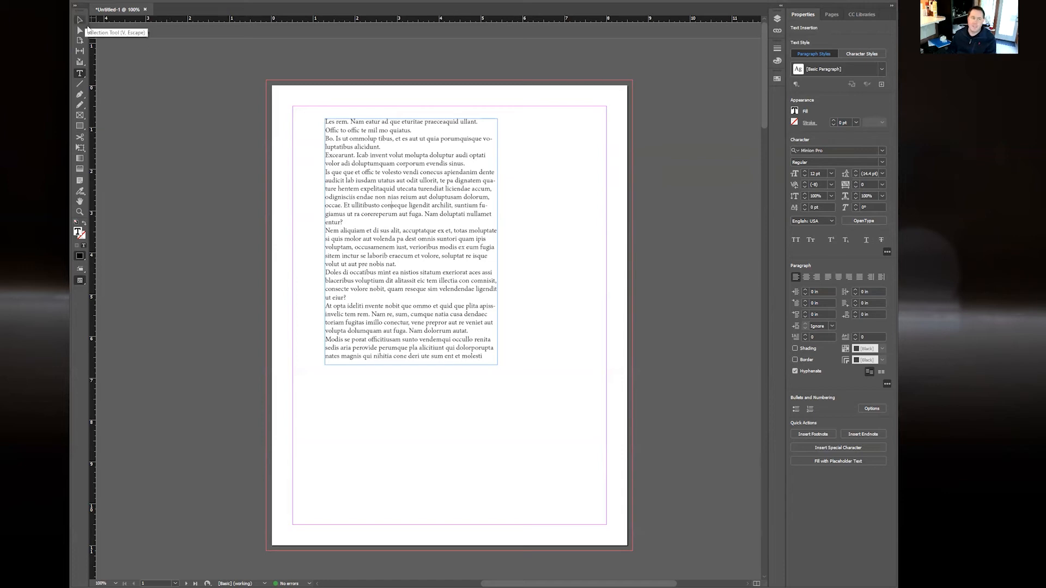
- Shrink the placeholder text frame to about 2.42 in wide by 2.6 in high, keeping its upper-left corner in place
left_click(79, 26)
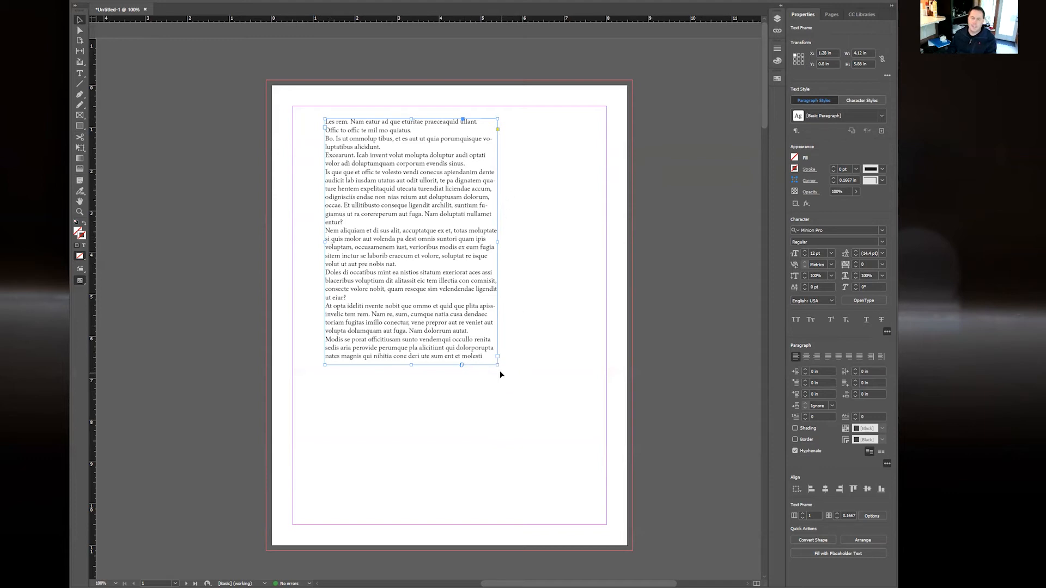
left_click_drag(497, 365, 427, 227)
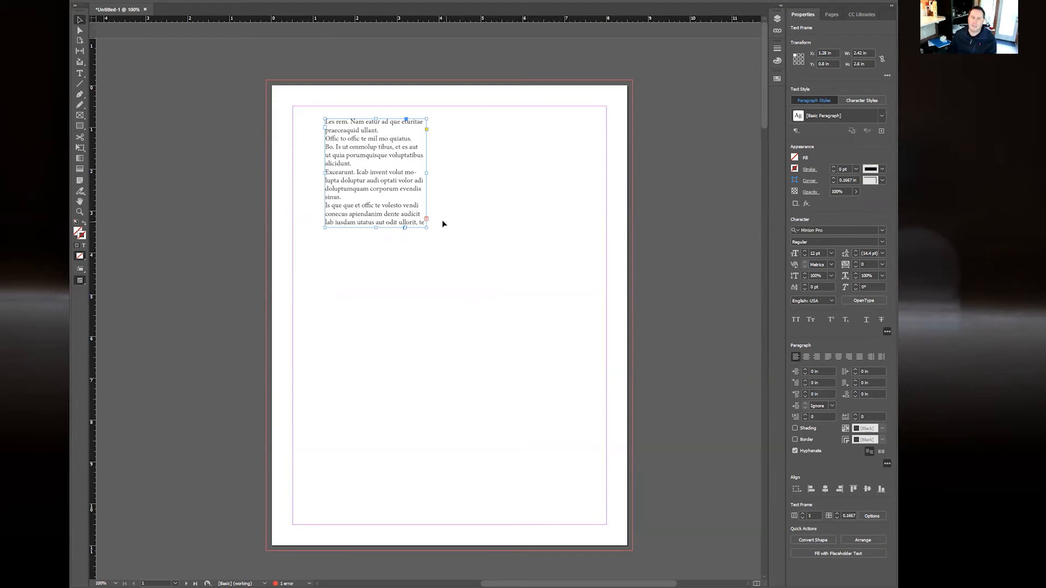
- Thread the overset text into a second frame beside the first, about 3.375 × 2.5 in, and into a third below, about 3.26 × 4.48 in
left_click(427, 220)
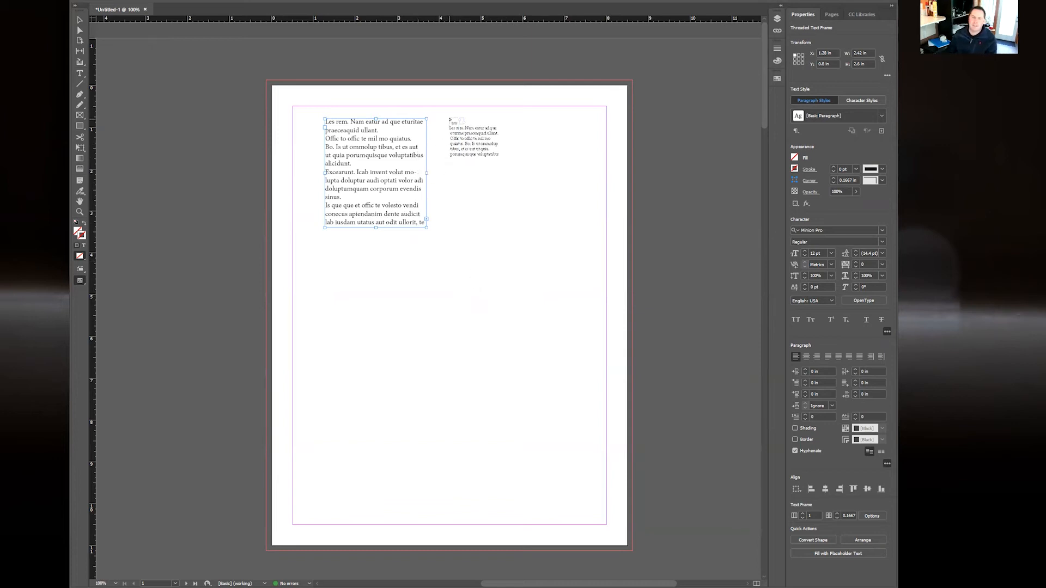
left_click_drag(449, 118, 591, 412)
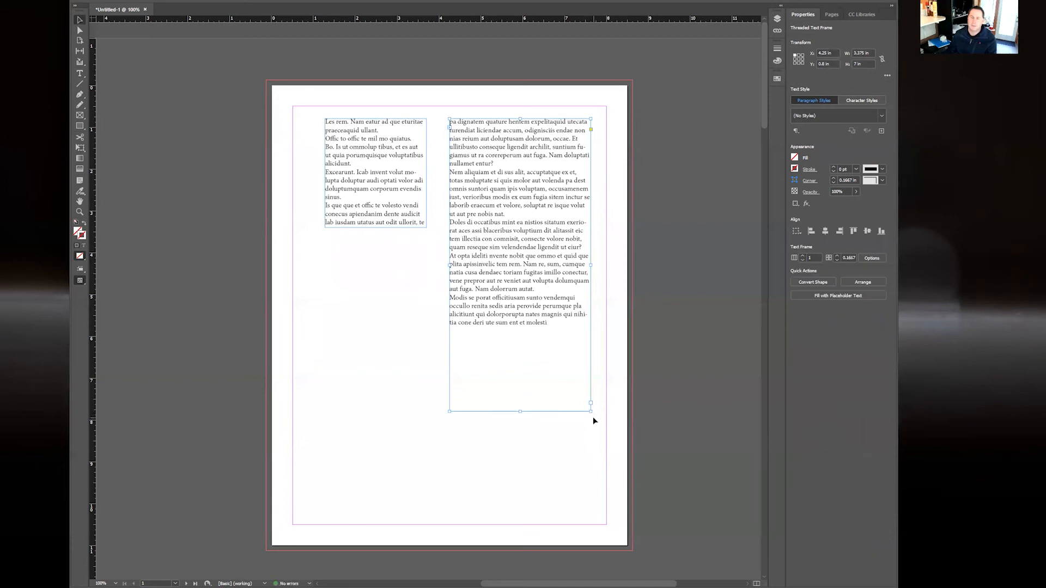
left_click_drag(520, 412, 523, 224)
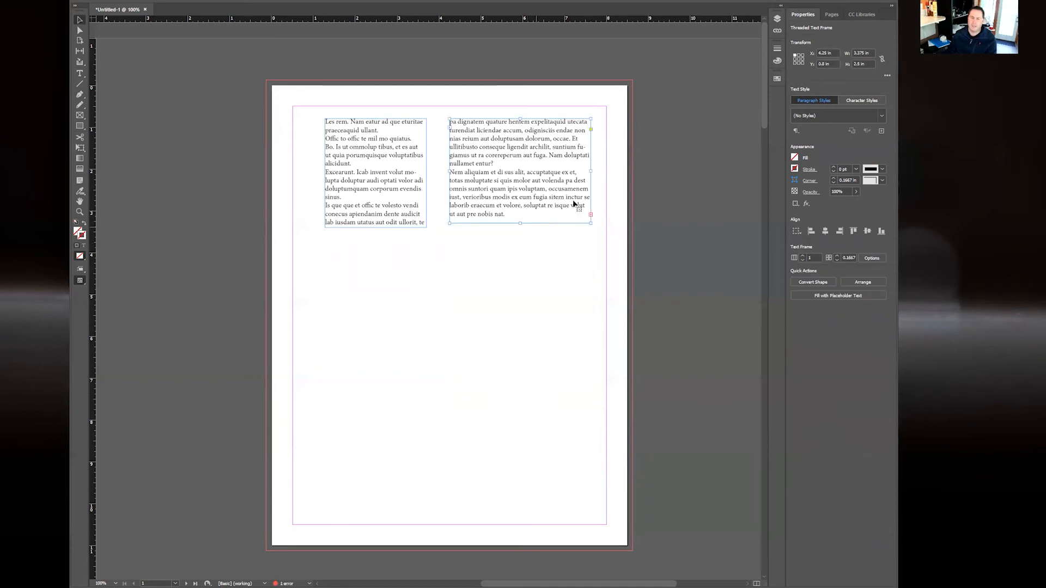
left_click(591, 216)
left_click_drag(341, 279, 478, 466)
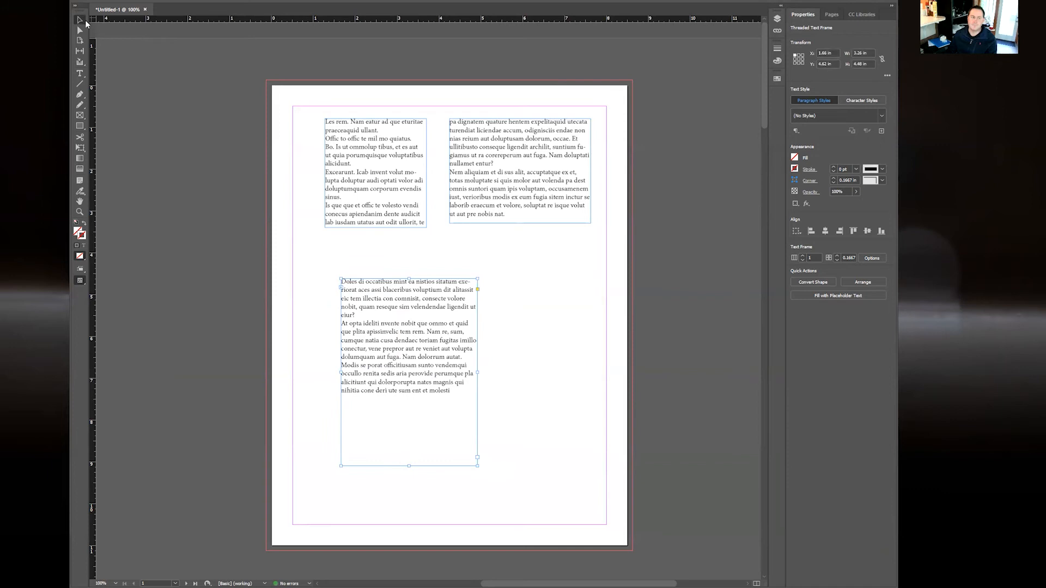
left_click(543, 256)
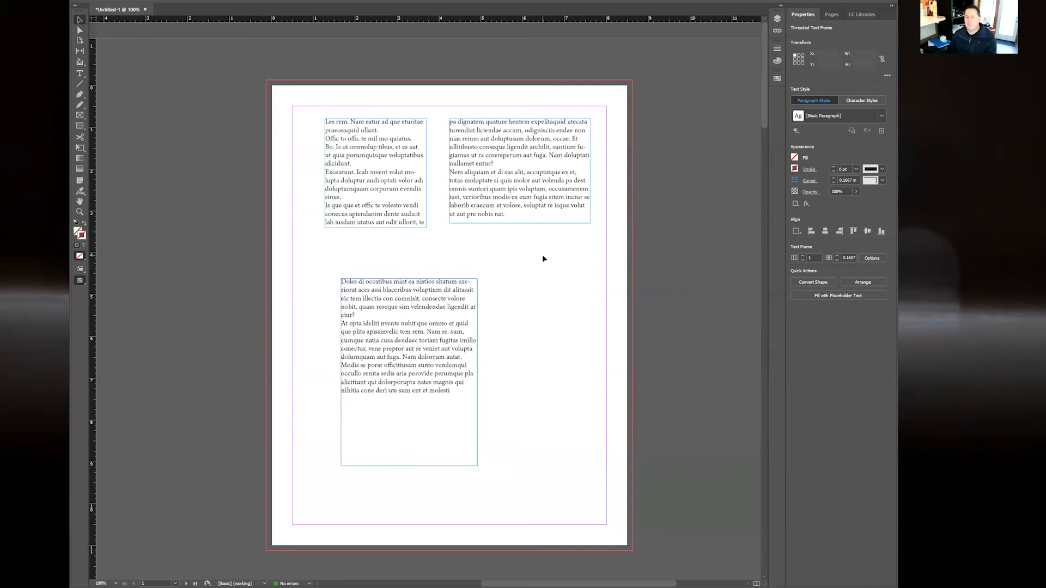
- Delete the second of the three threaded text frames so its text reflows into the lower frame
left_click(436, 333)
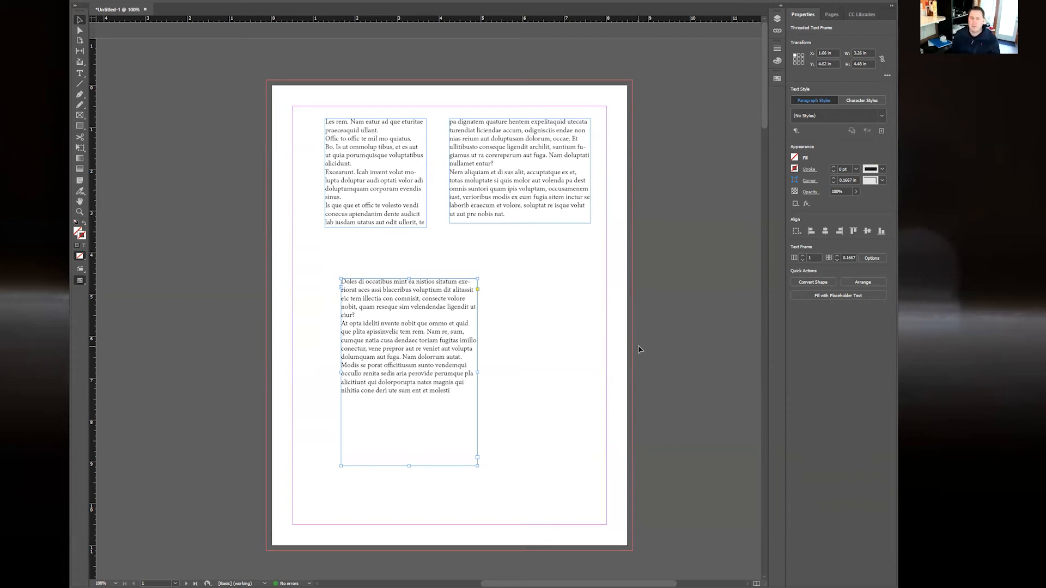
left_click(518, 218)
left_click(381, 156)
left_click(497, 159)
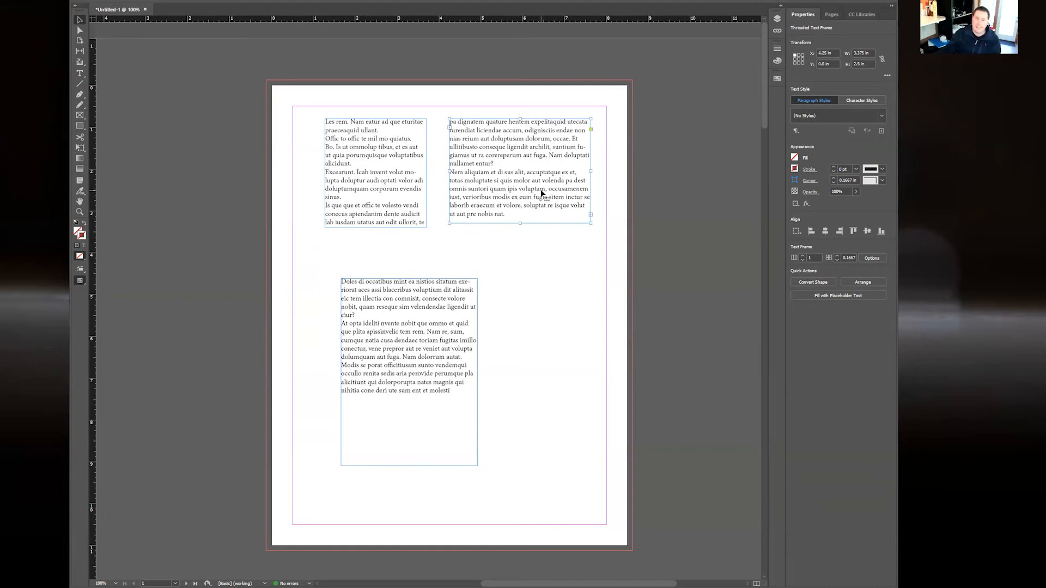
key("Delete")
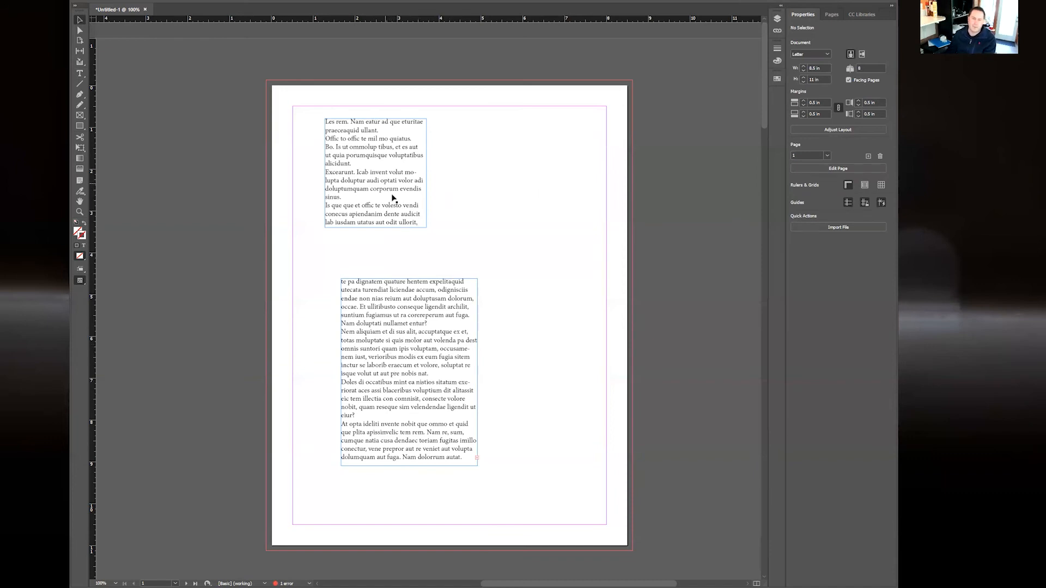
- Resize the lower threaded frame to about 4.94 × 4.52 in with its edge aligned under the first frame, and delete it
left_click(413, 332)
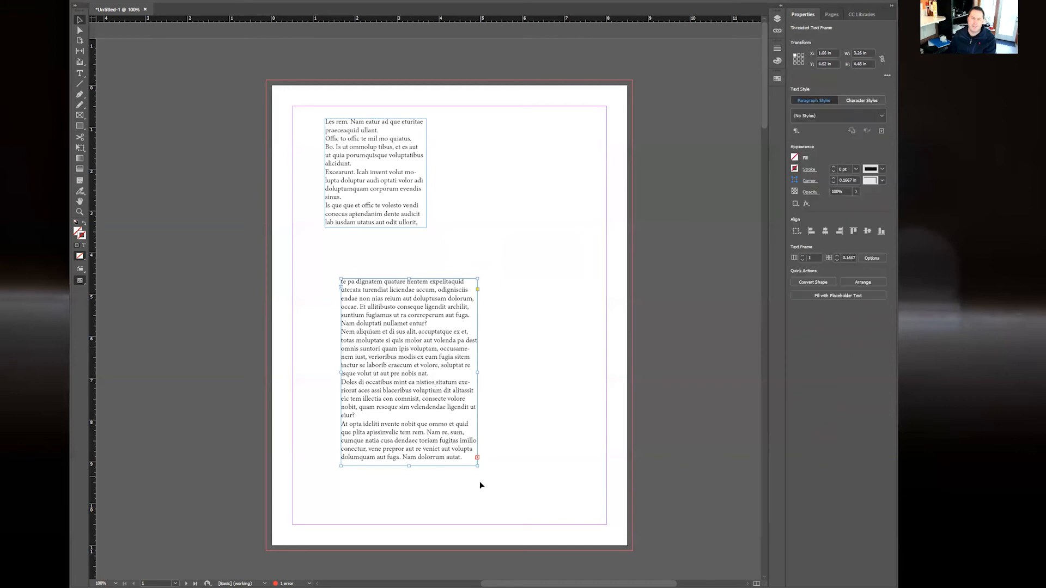
left_click_drag(478, 467, 547, 518)
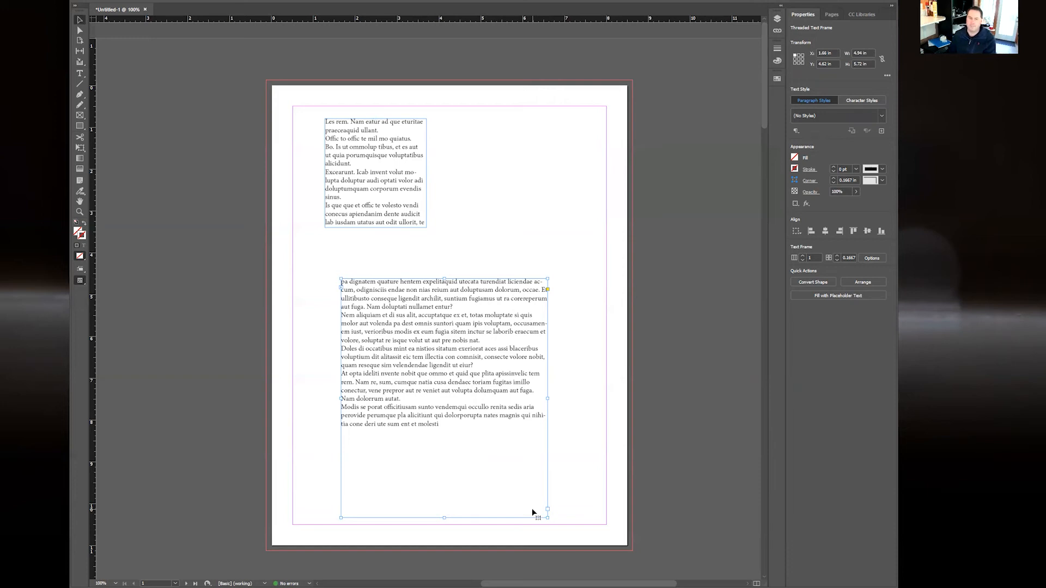
left_click_drag(481, 391, 465, 371)
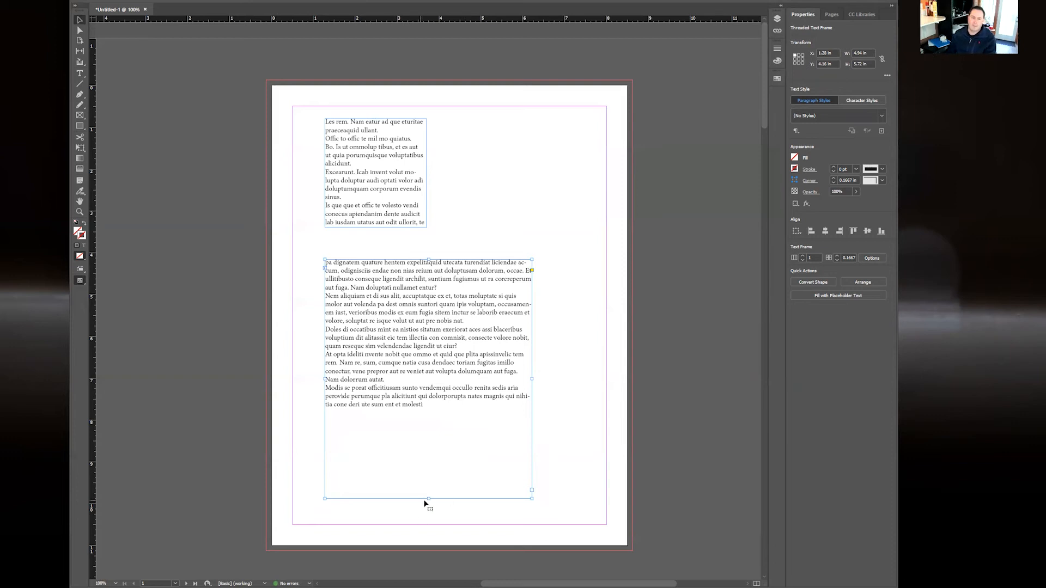
left_click_drag(428, 500, 428, 394)
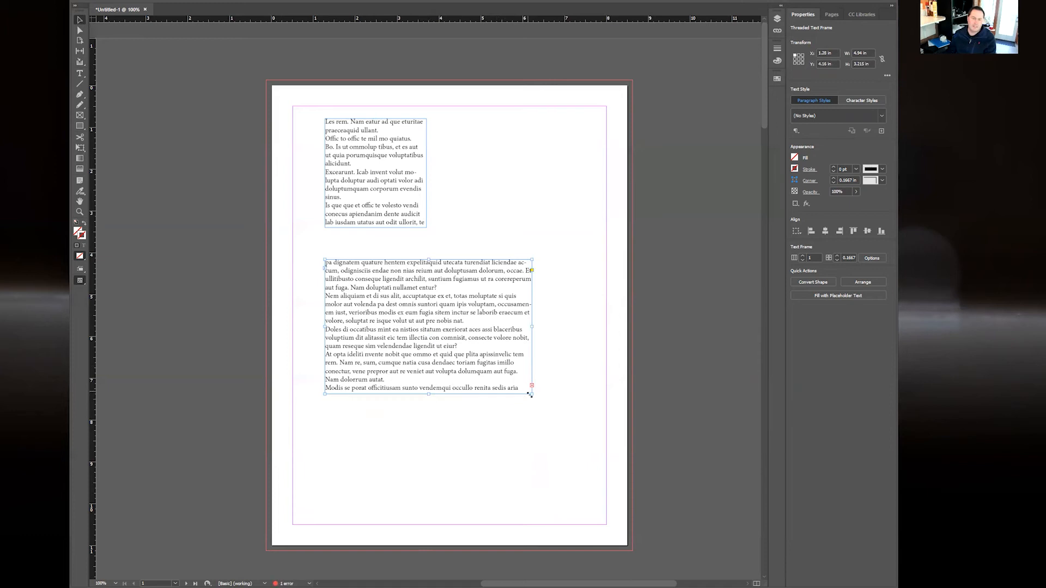
left_click_drag(429, 394, 435, 449)
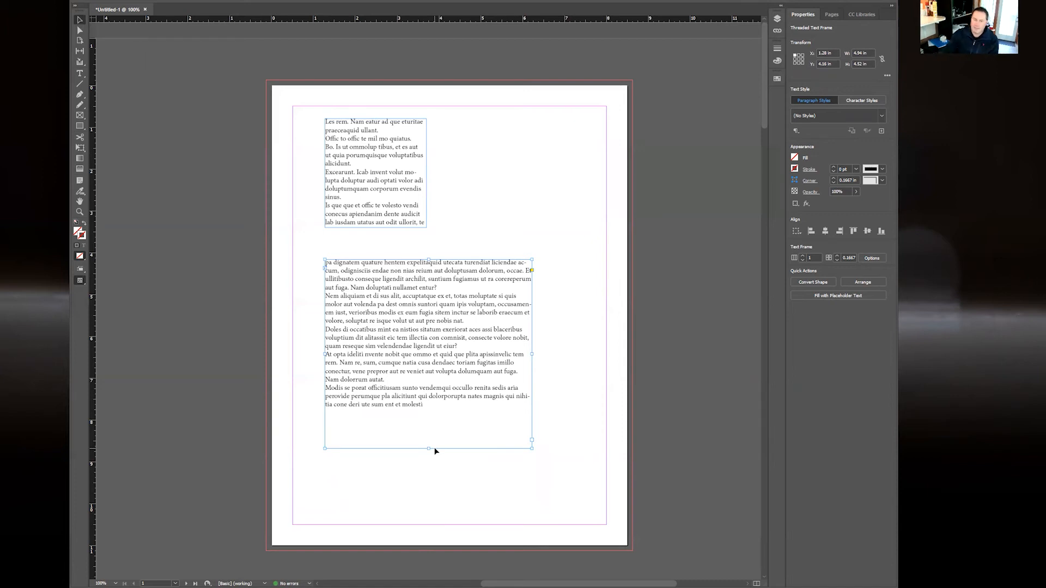
key("Delete")
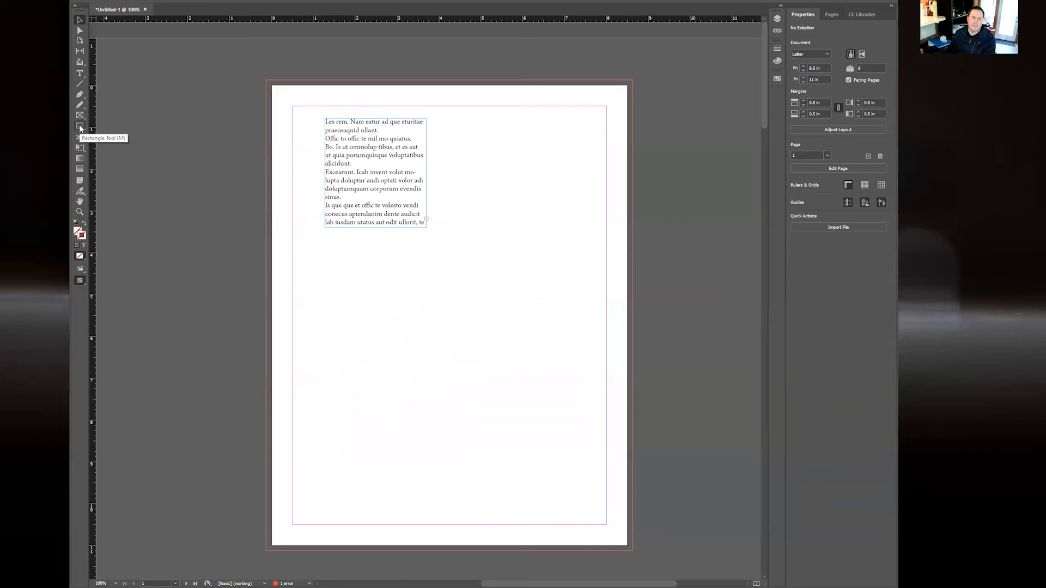
- Draw a thin horizontal rectangle about 6.3 in wide by 0.24 in high just below the text frame
left_click(80, 126)
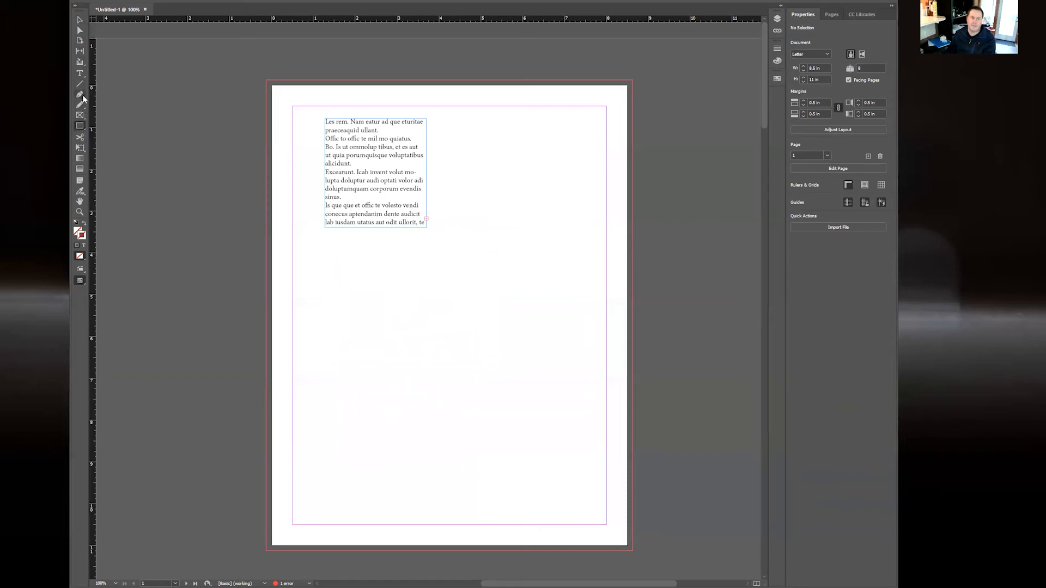
left_click(81, 126)
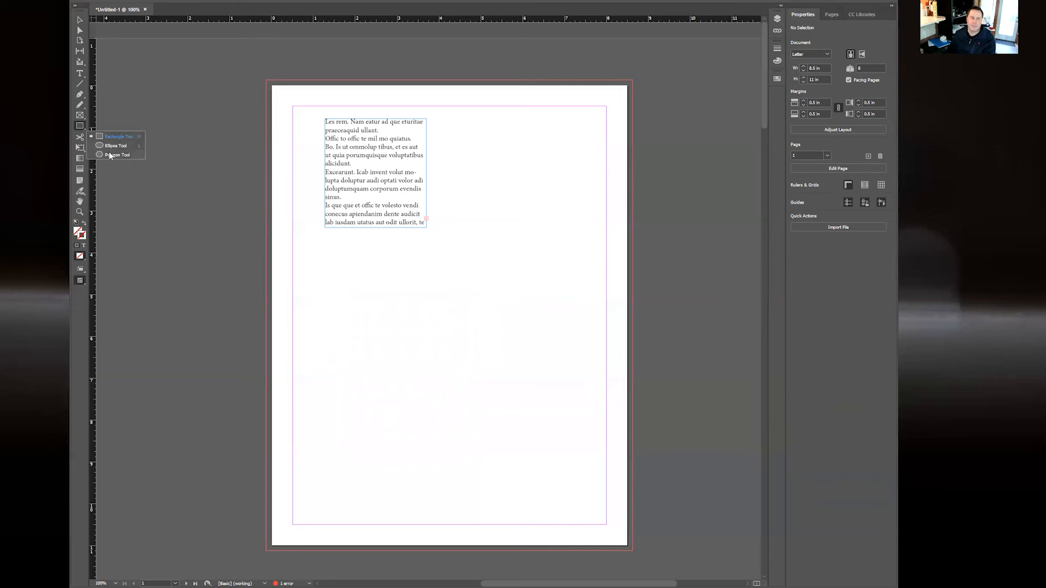
left_click(116, 137)
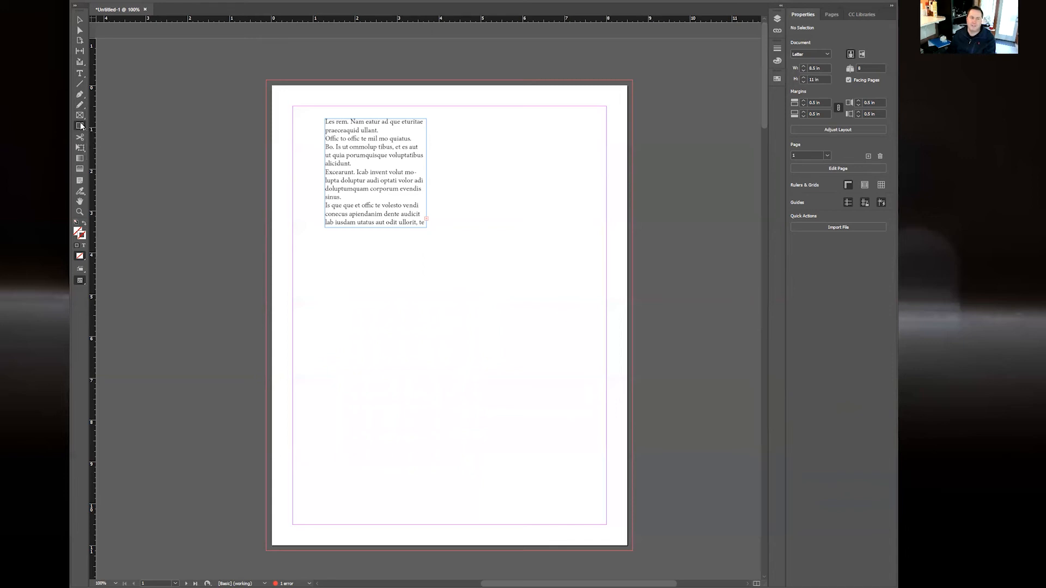
left_click_drag(325, 237, 588, 248)
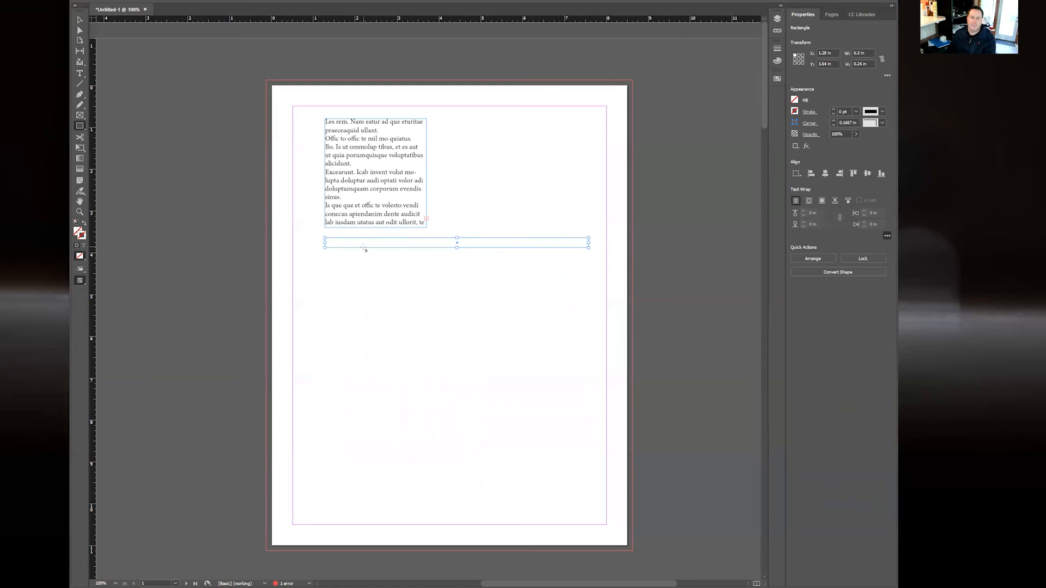
- Fill the thin rectangle with blue #239ebb and move it slightly up toward the text frame
double_click(81, 234)
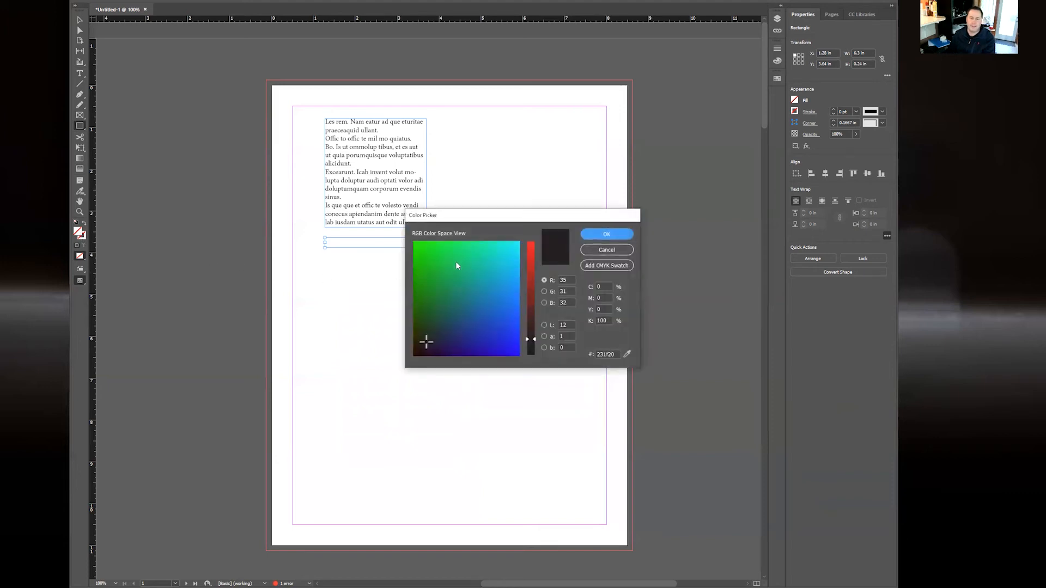
left_click(464, 279)
left_click(487, 268)
left_click(491, 285)
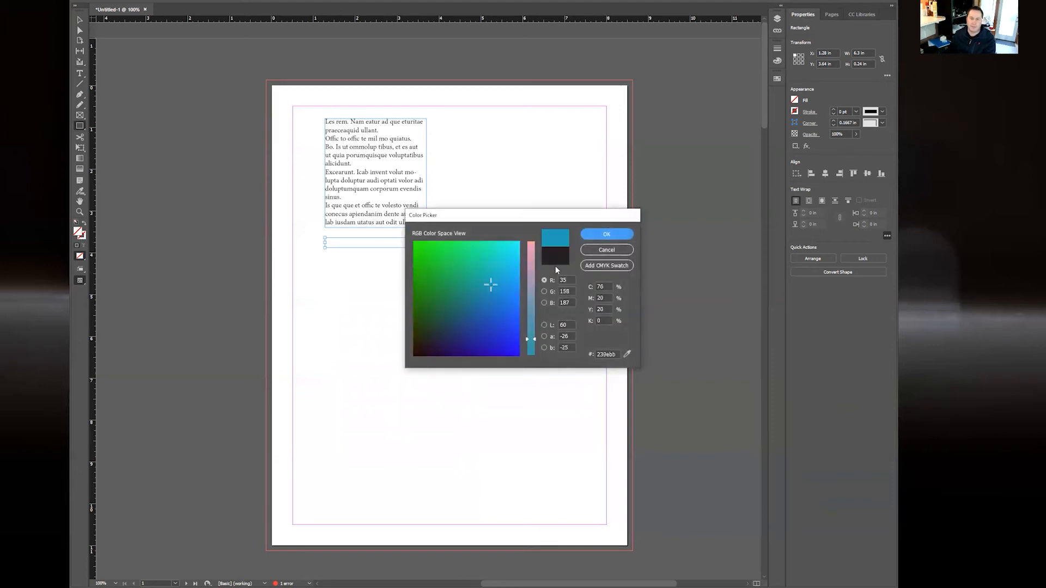
left_click(595, 234)
key("v")
left_click_drag(547, 243, 547, 241)
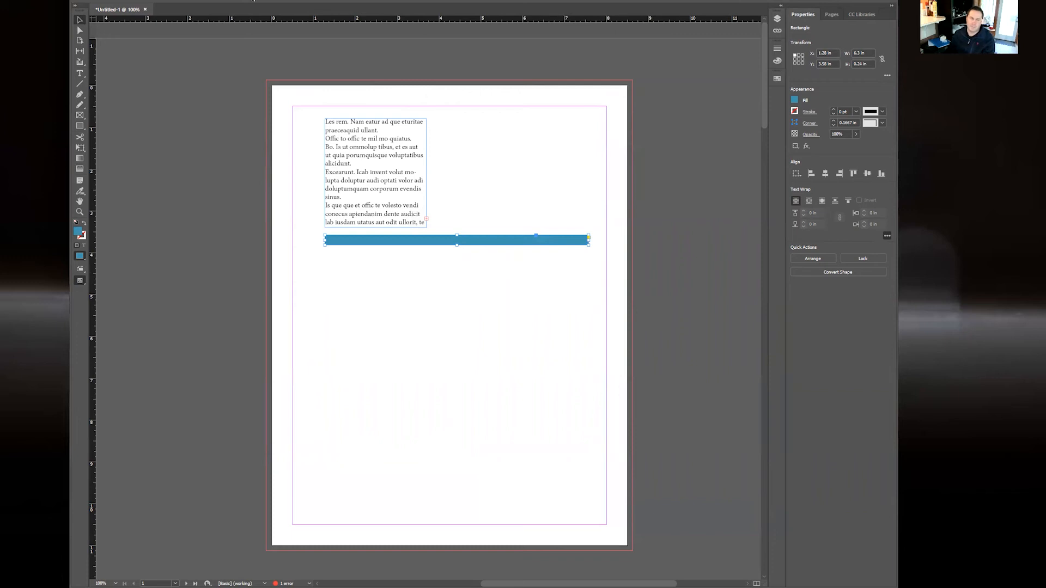
- Show the document's color swatches and fill the bar with the red swatch C=15 M=100 Y=100 K=0
left_click(253, 1)
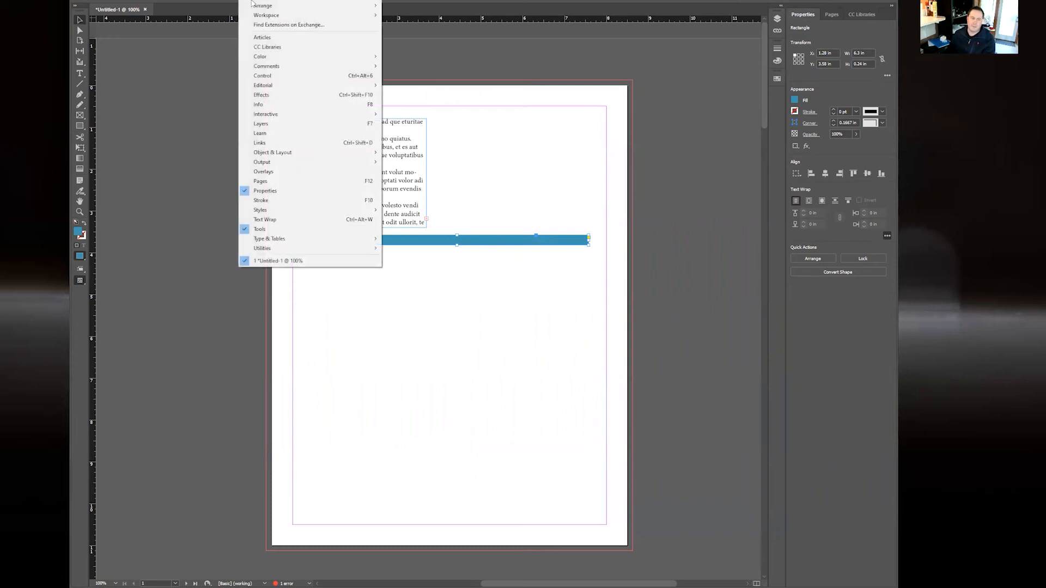
mouse_move(288, 57)
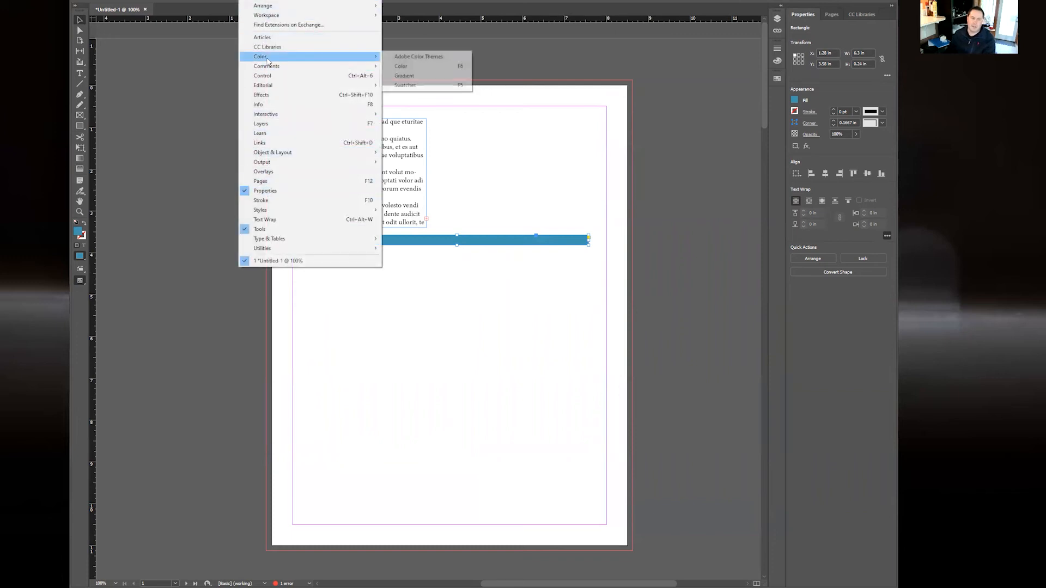
left_click(404, 86)
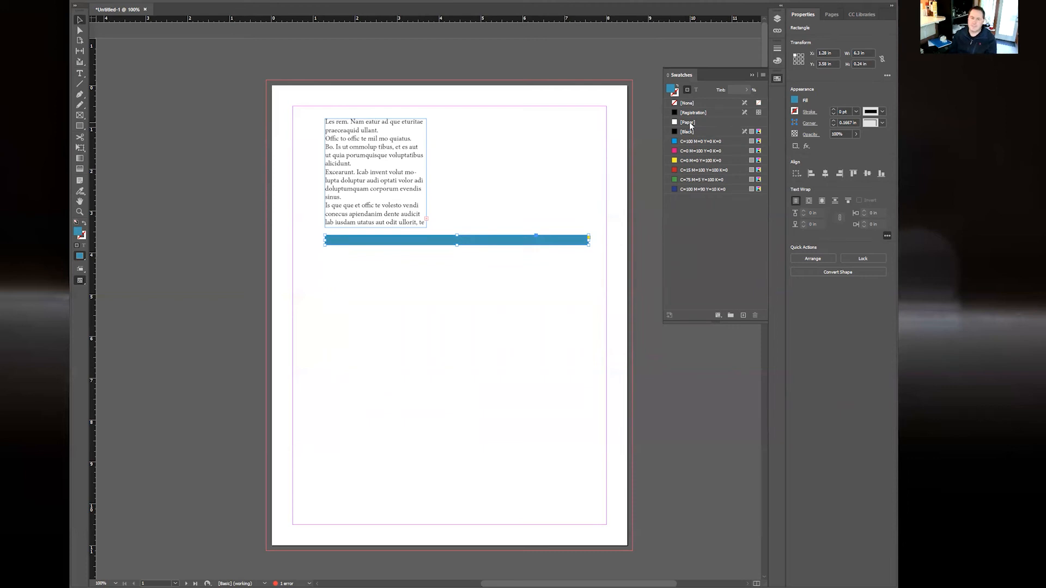
left_click(692, 170)
- Draw a rectangle about 2.33 × 2.5 in below the bar, fill it with the C=15 M=100 Y=100 K=0 swatch, and deselect it
key("m")
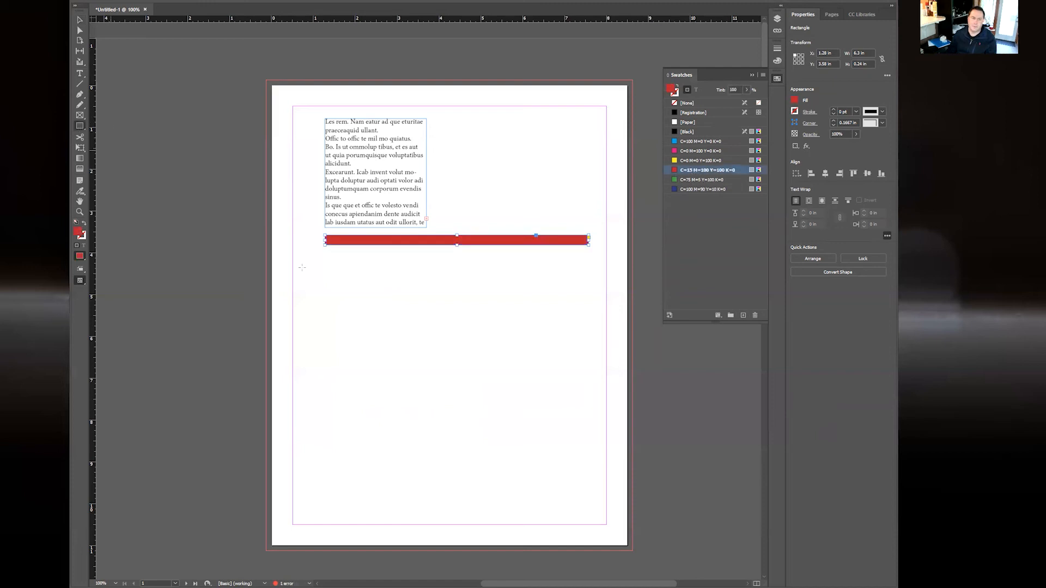
left_click_drag(365, 302, 463, 408)
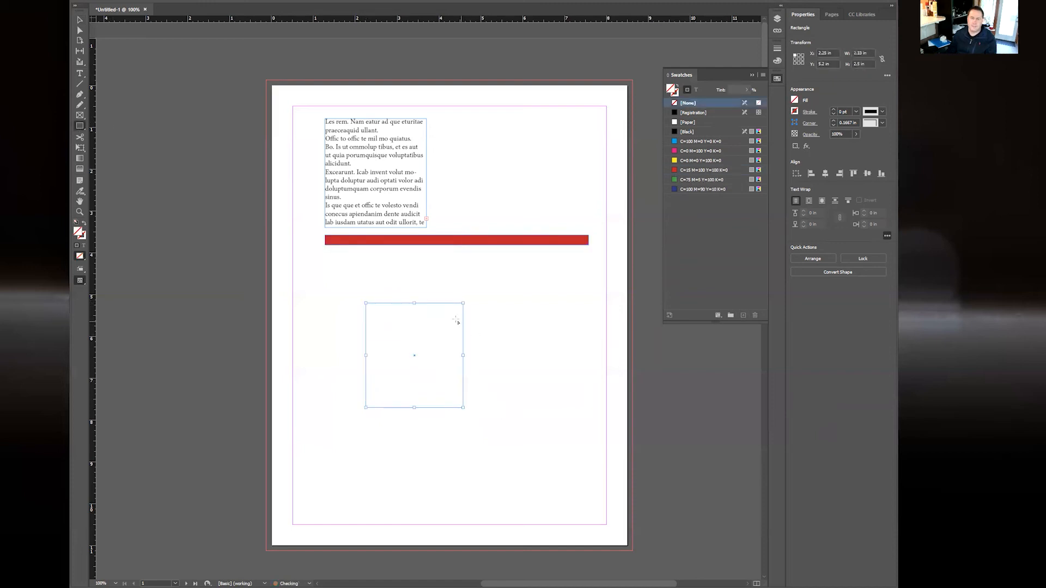
left_click(679, 170)
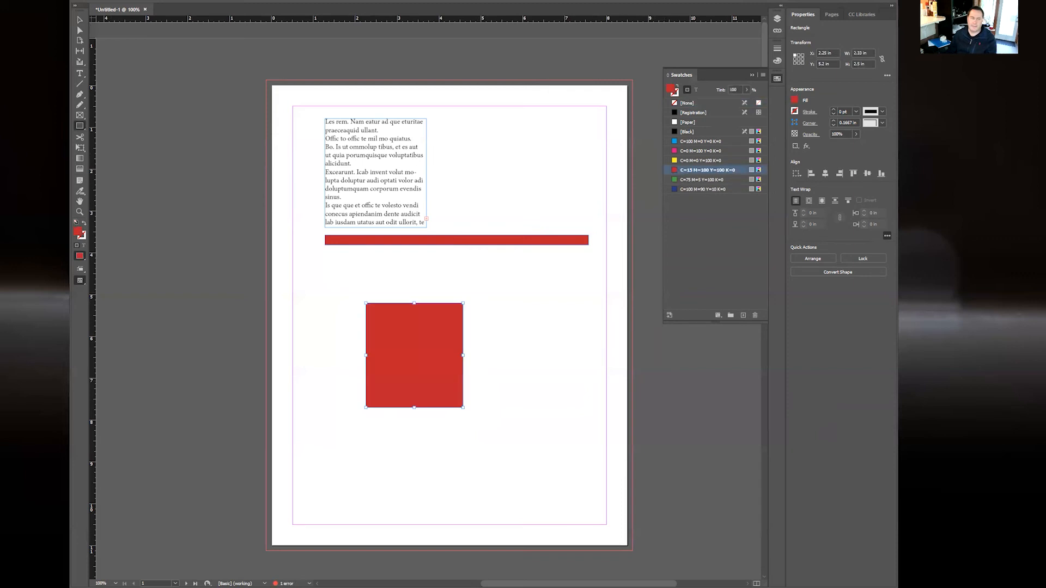
left_click(80, 20)
left_click(497, 151)
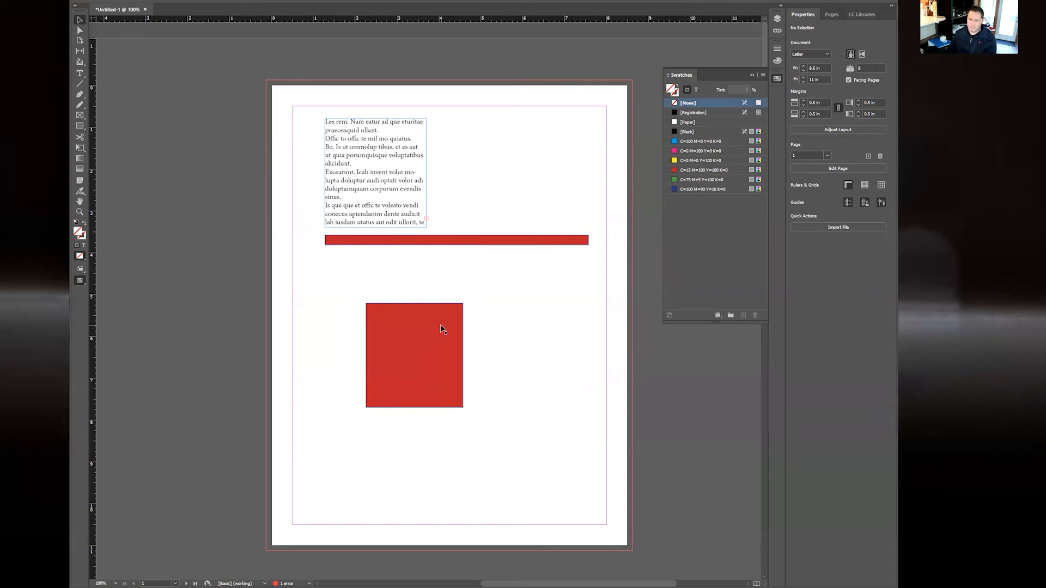
- Edit the red swatch used by both shapes, setting its cyan to 0% and black to 74%
left_click(444, 388)
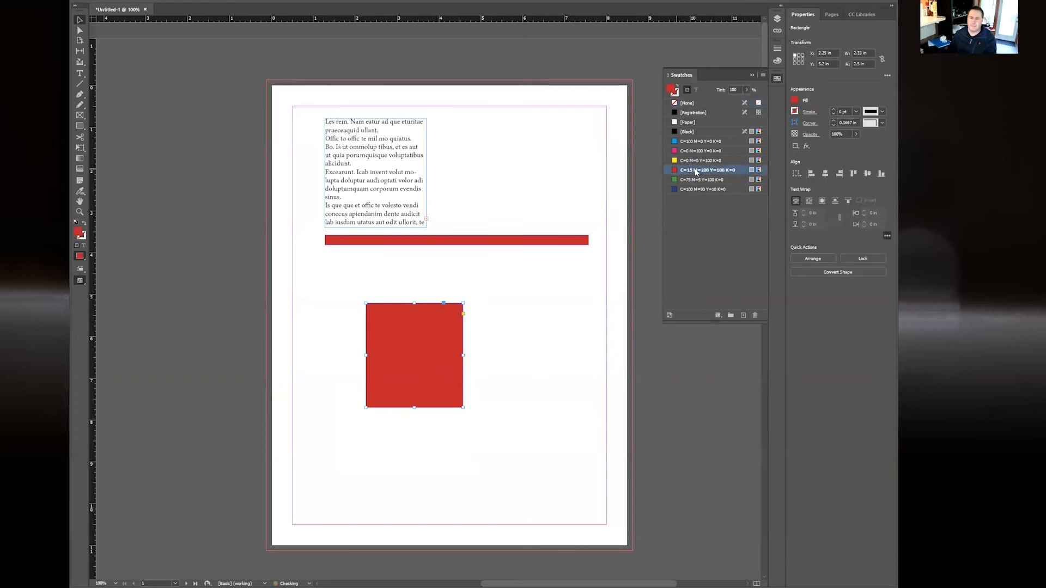
double_click(678, 170)
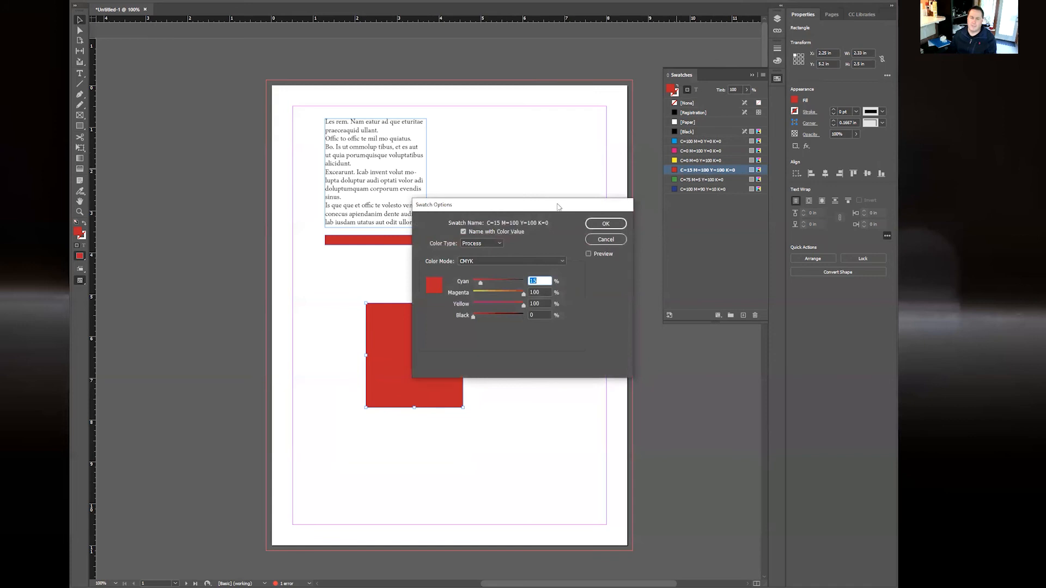
left_click_drag(560, 204, 642, 286)
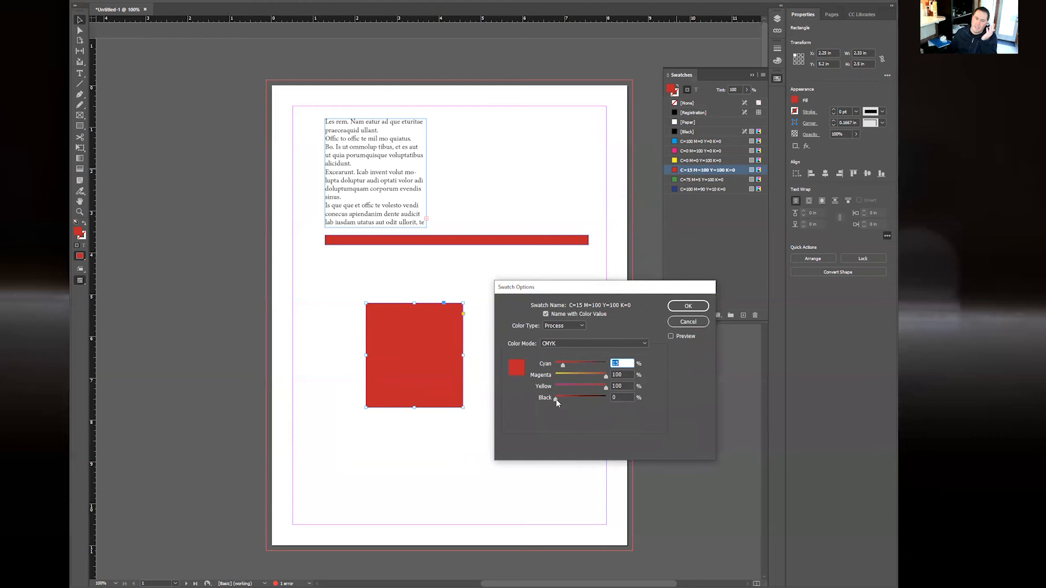
left_click_drag(557, 401, 593, 401)
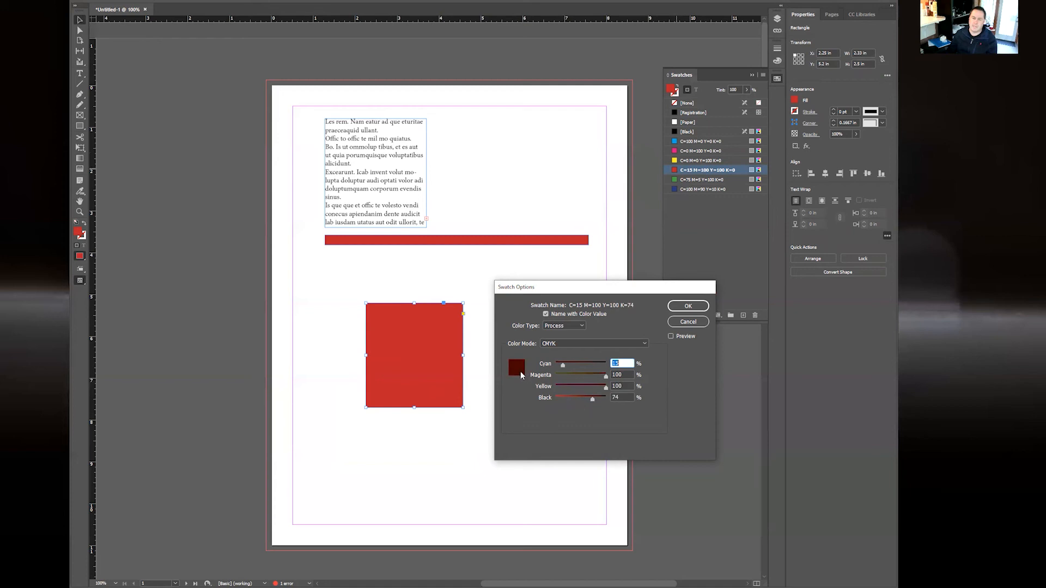
left_click_drag(564, 365, 555, 369)
left_click(687, 307)
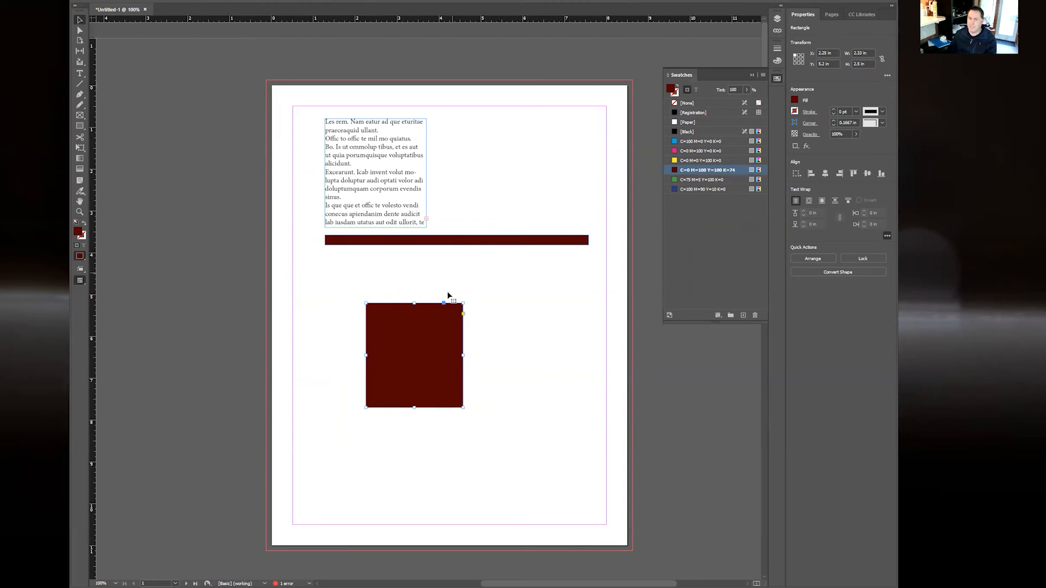
- Undo the last color edit to the red swatch used by the bar and the square
left_click(551, 333)
key("ctrl+z")
key("ctrl+z")
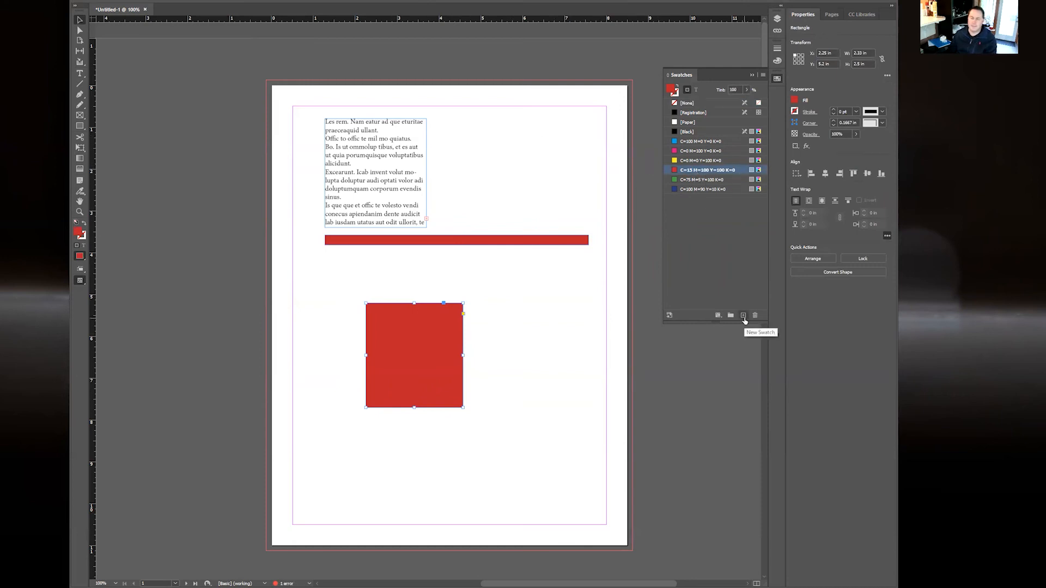
- Duplicate the C=15 M=100 Y=100 K=0 swatch for the square and set the copy's cyan to 0% and black to 48%
left_click(744, 316)
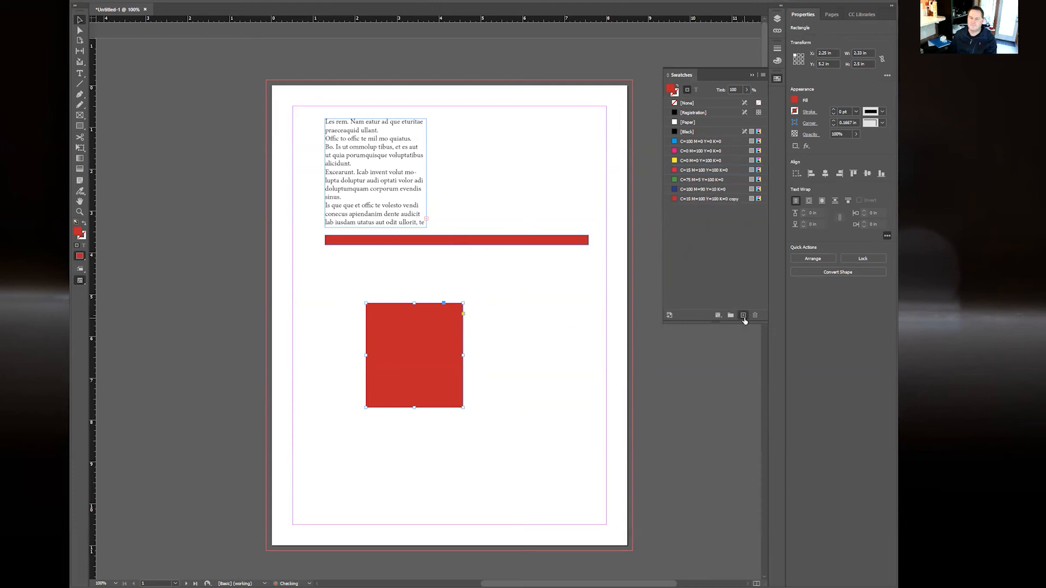
double_click(680, 200)
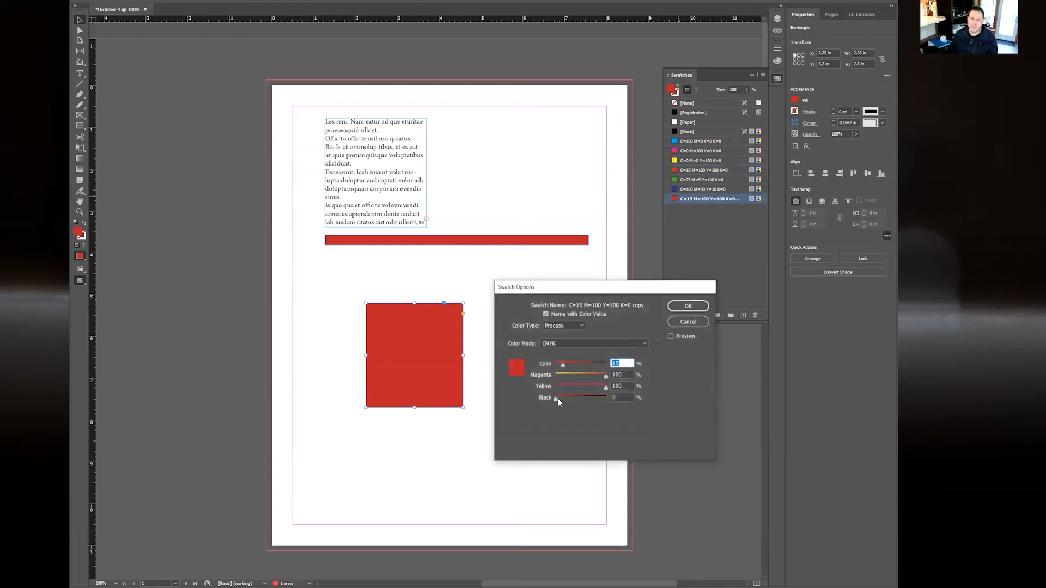
left_click_drag(555, 399, 580, 399)
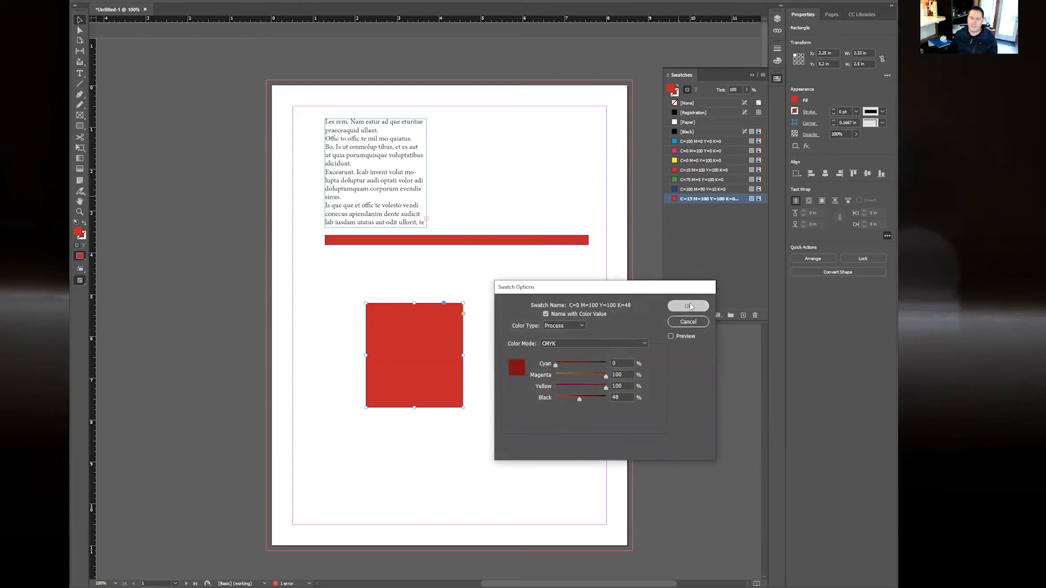
left_click(688, 306)
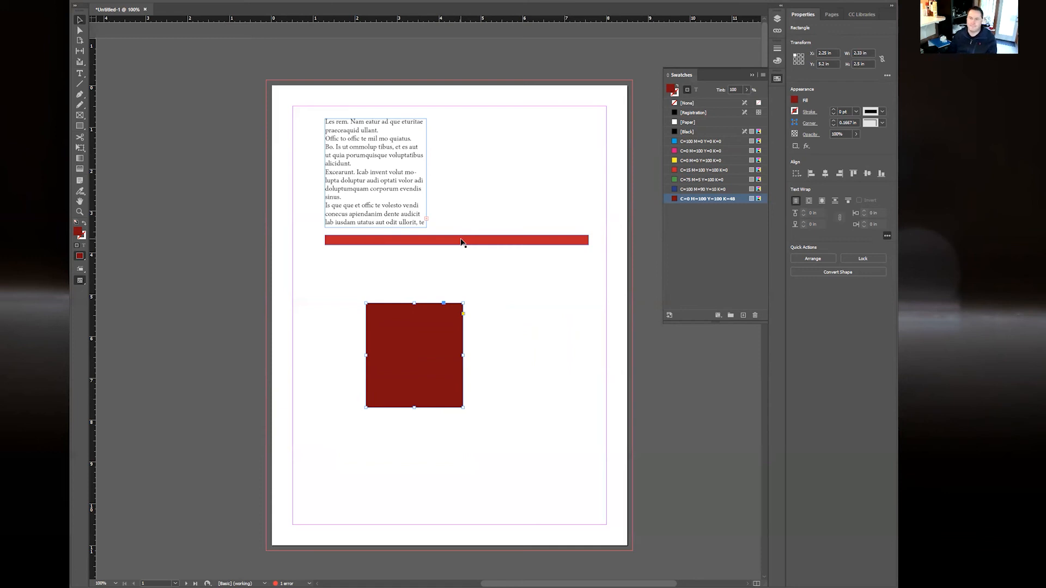
- Delete both the red bar and the dark red square below the text frame
left_click_drag(486, 207, 453, 374)
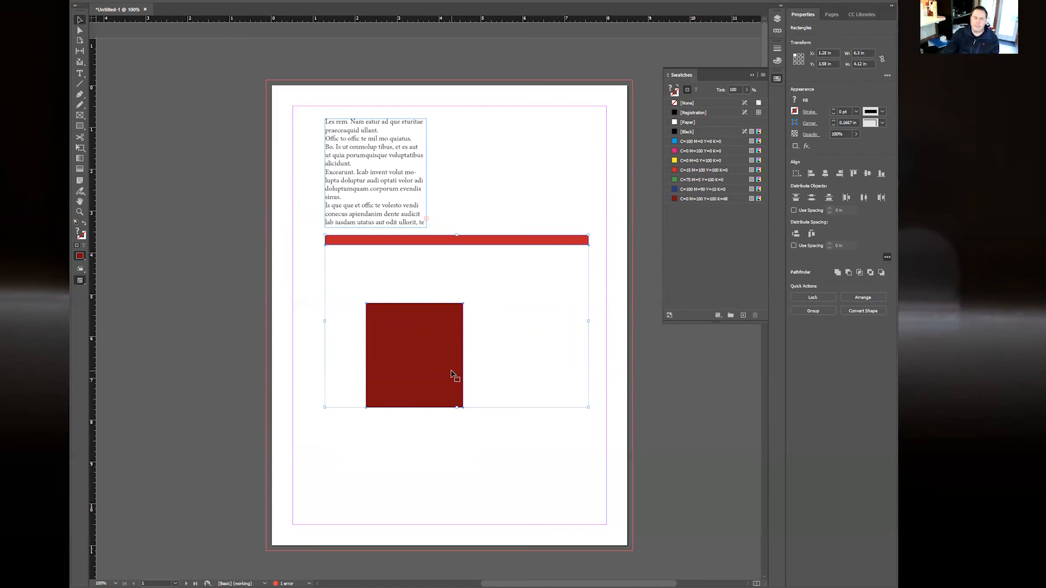
key("Delete")
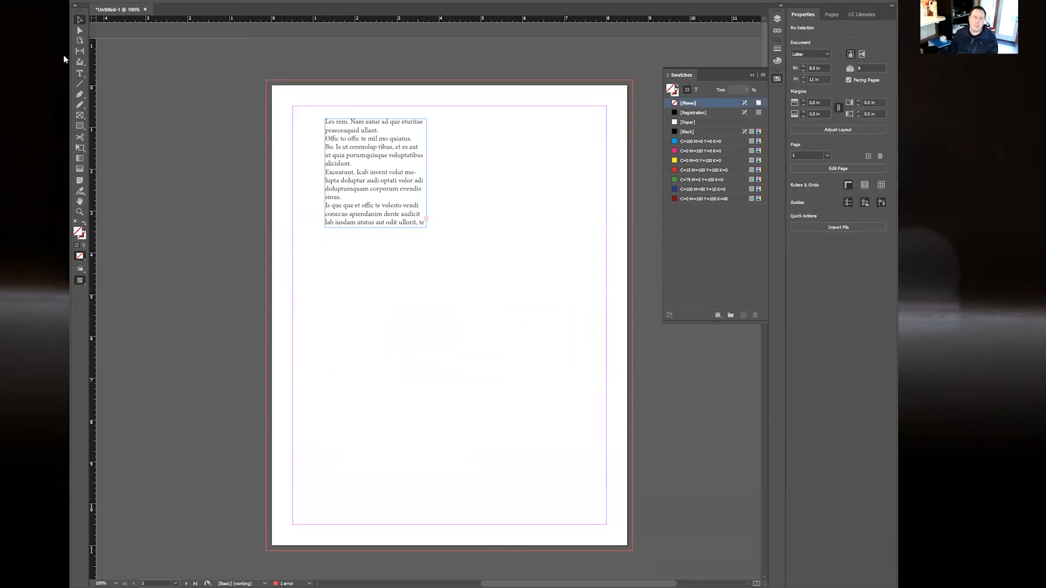
left_click(80, 73)
left_click_drag(333, 254, 557, 315)
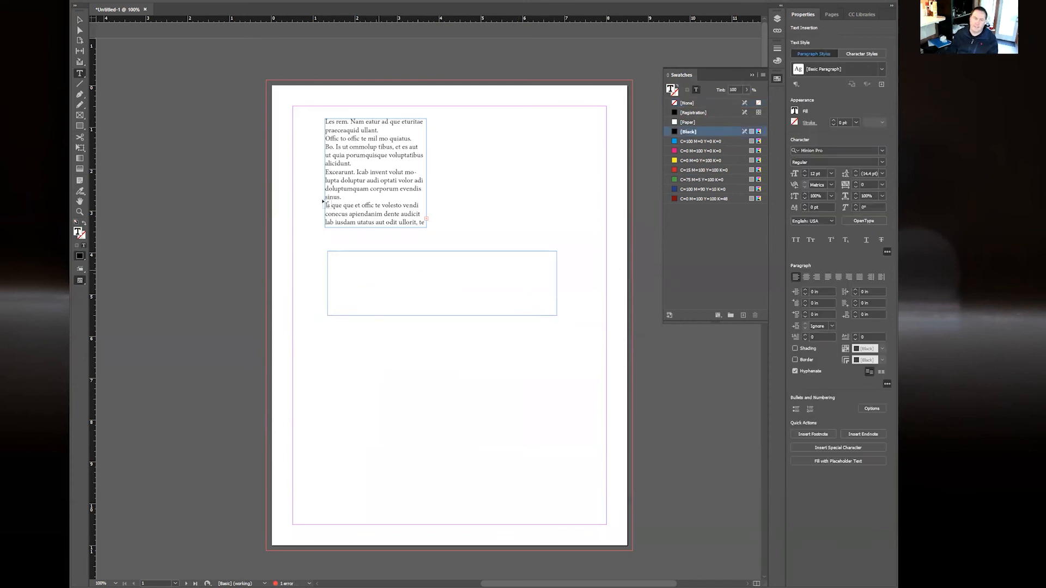
left_click(82, 20)
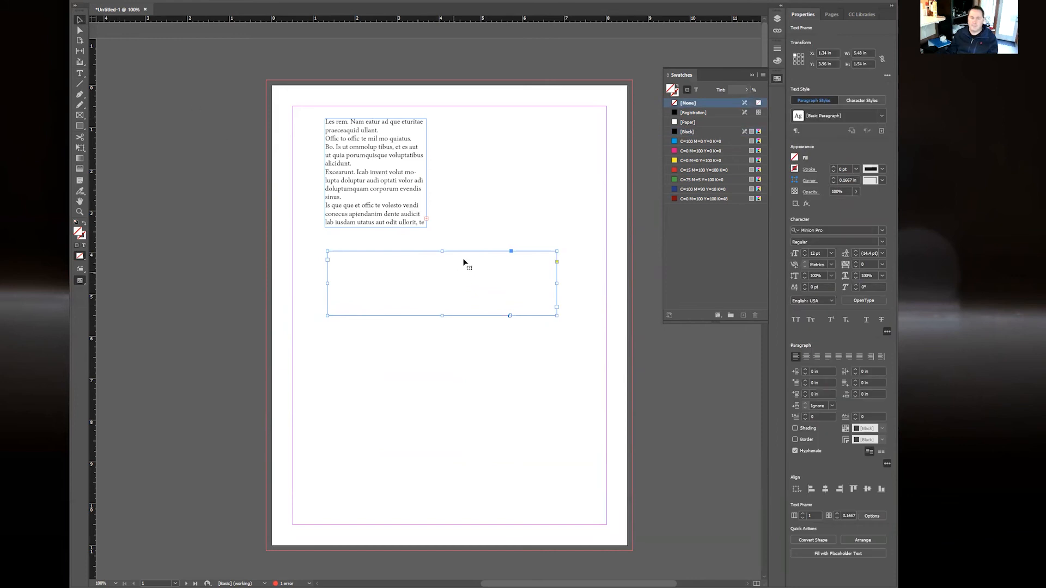
key("Delete")
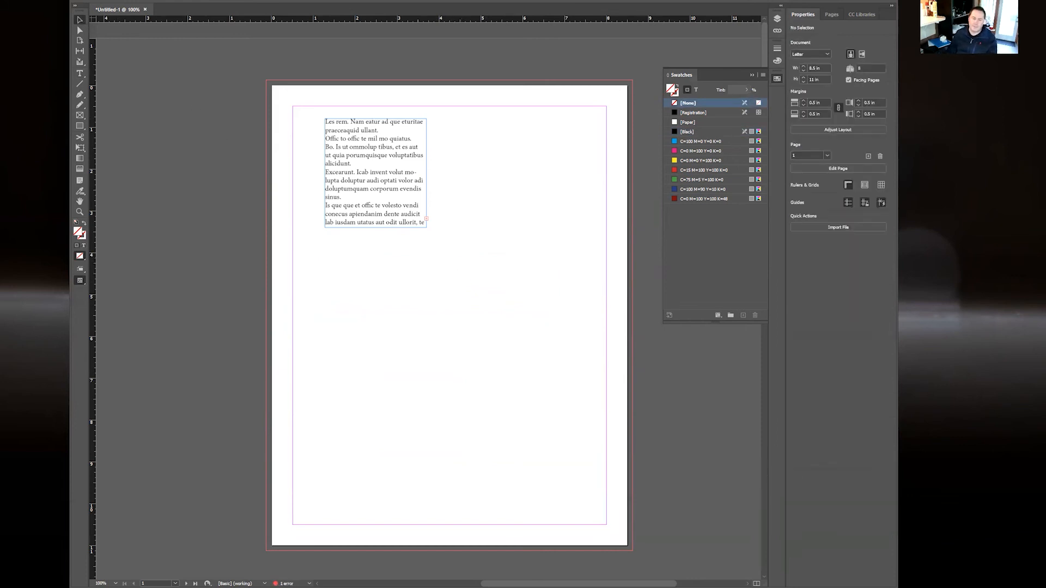
- Switch to the Art201-Exercise7.pdf in Acrobat, review the Unity on a Grid instructions and example layout, and return to InDesign
left_click(383, 582)
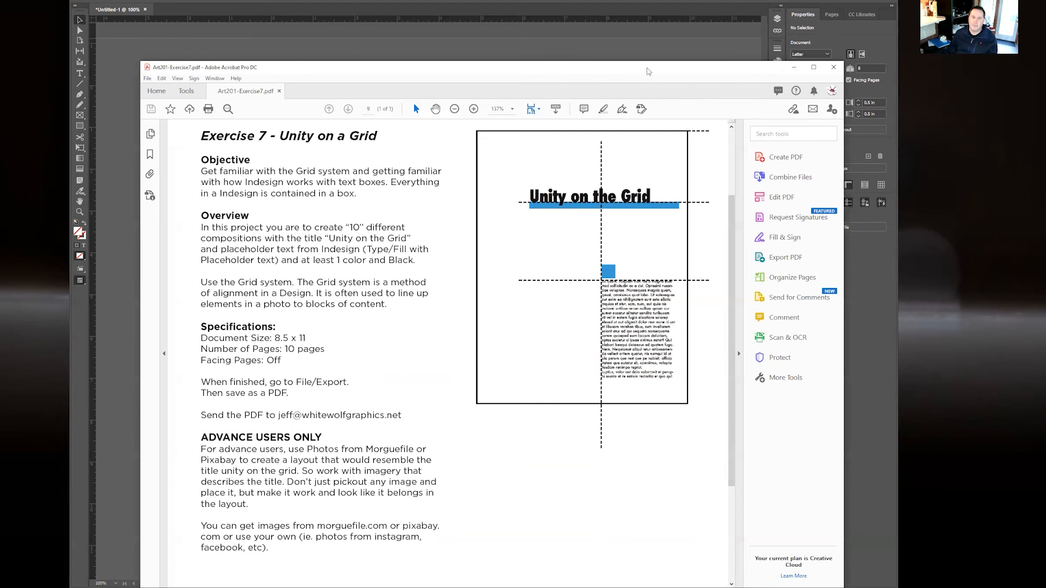
left_click_drag(649, 68, 679, 39)
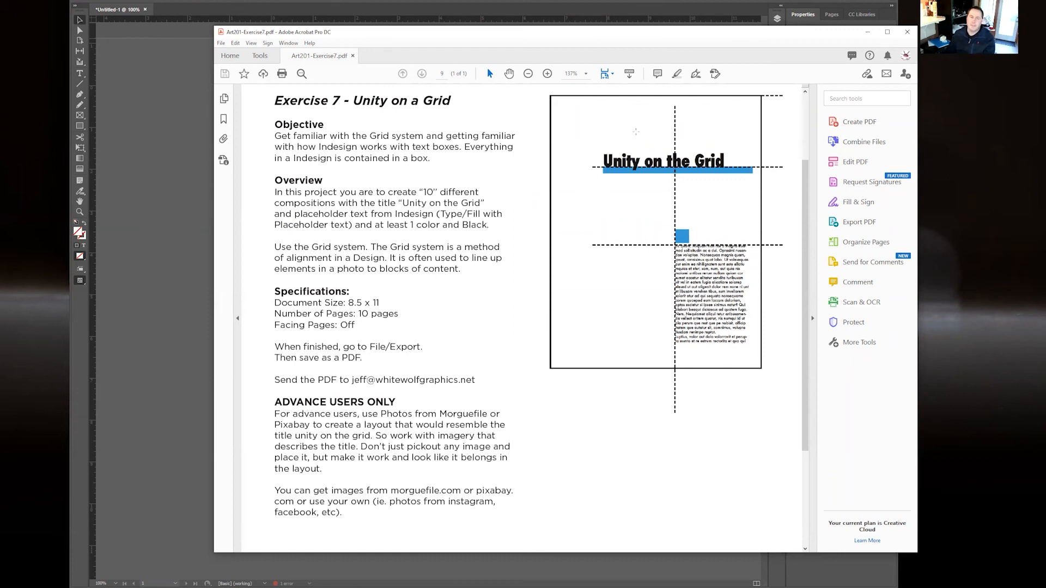
left_click(868, 31)
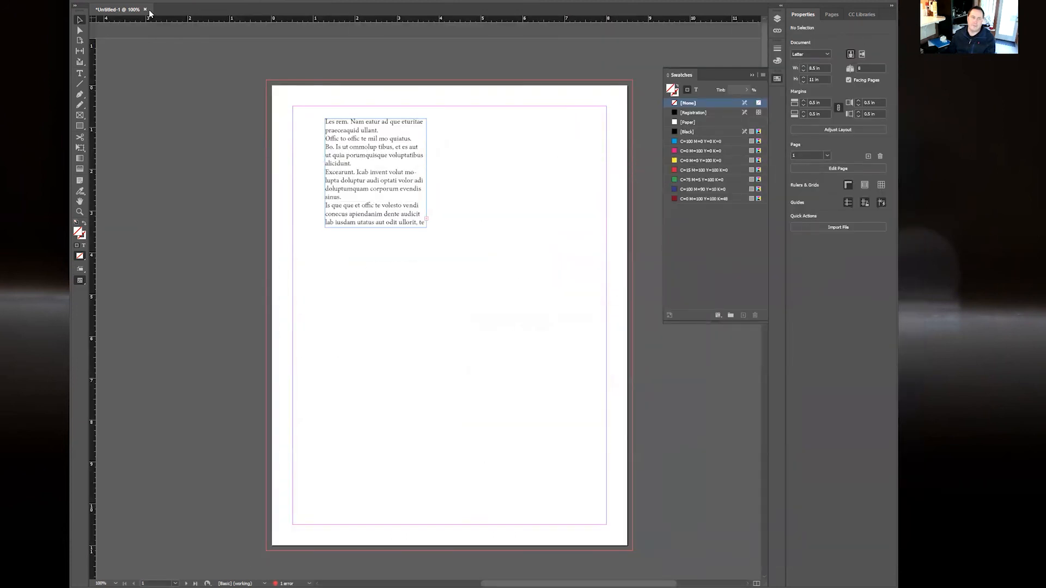
- Create a new document from the Letter print preset with 10 pages and facing pages turned off
left_click(114, 1)
mouse_move(207, 5)
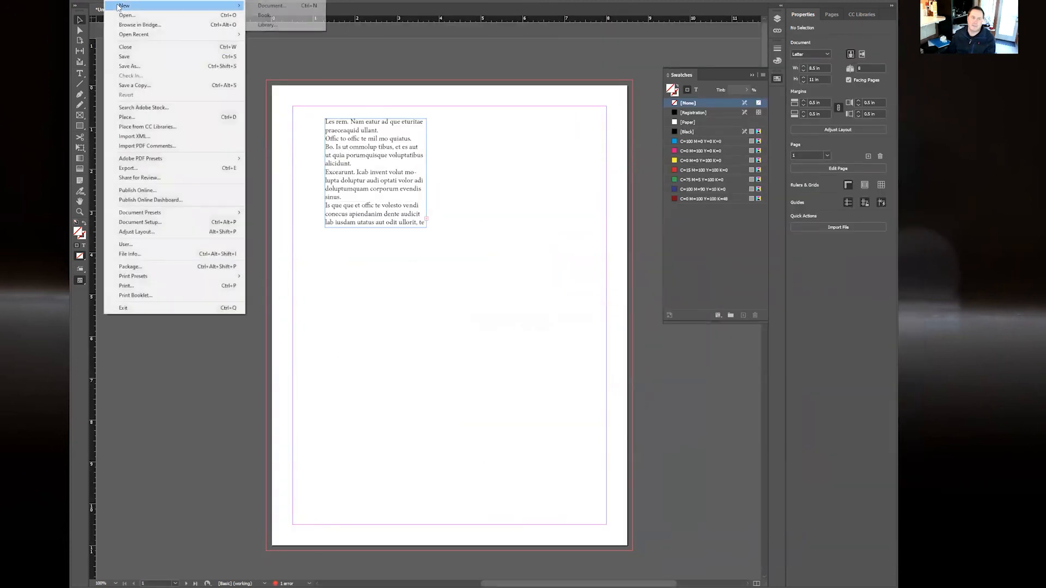
left_click(260, 6)
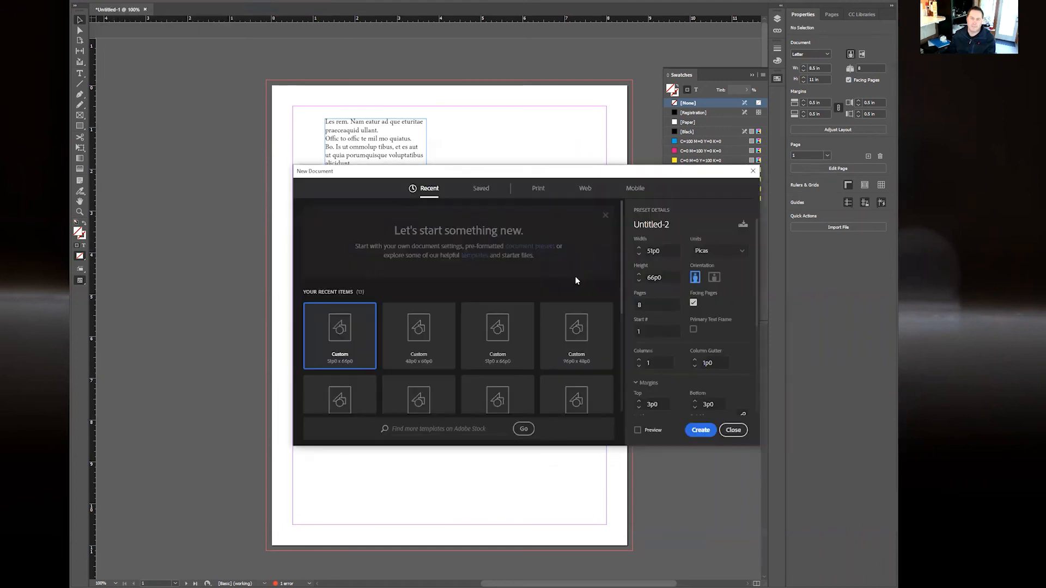
left_click(693, 254)
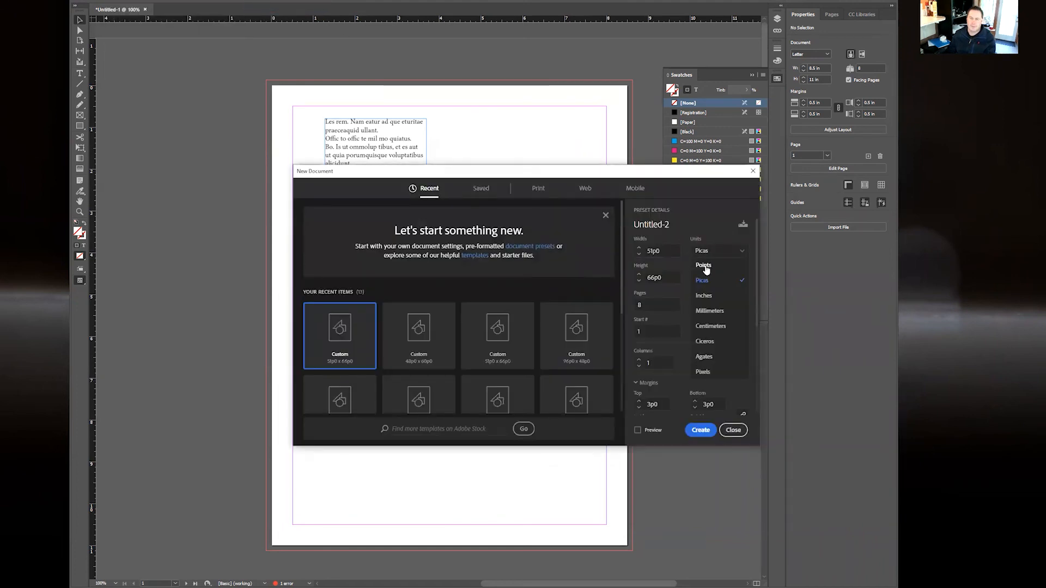
left_click(707, 295)
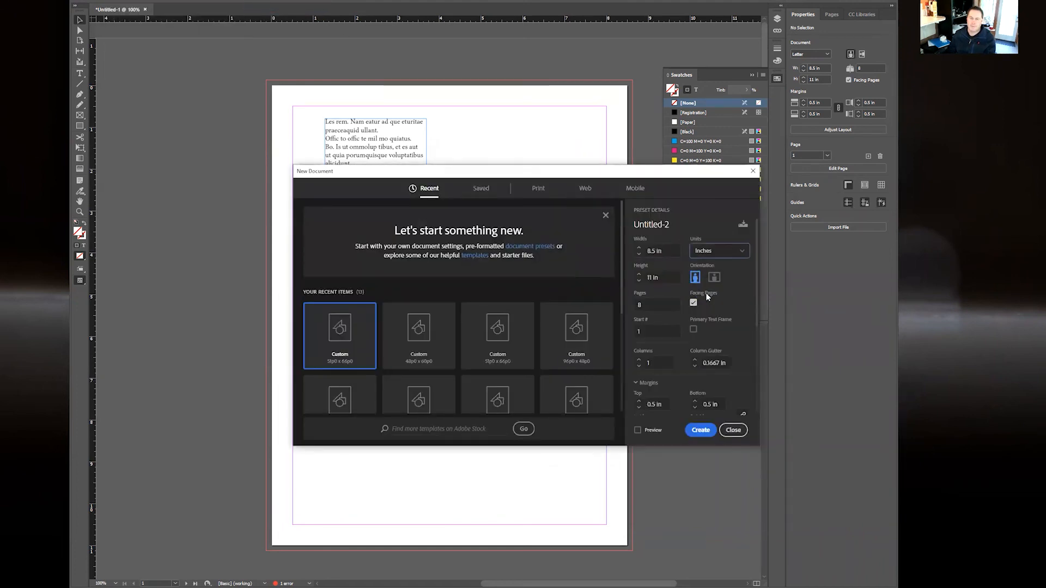
left_click(546, 189)
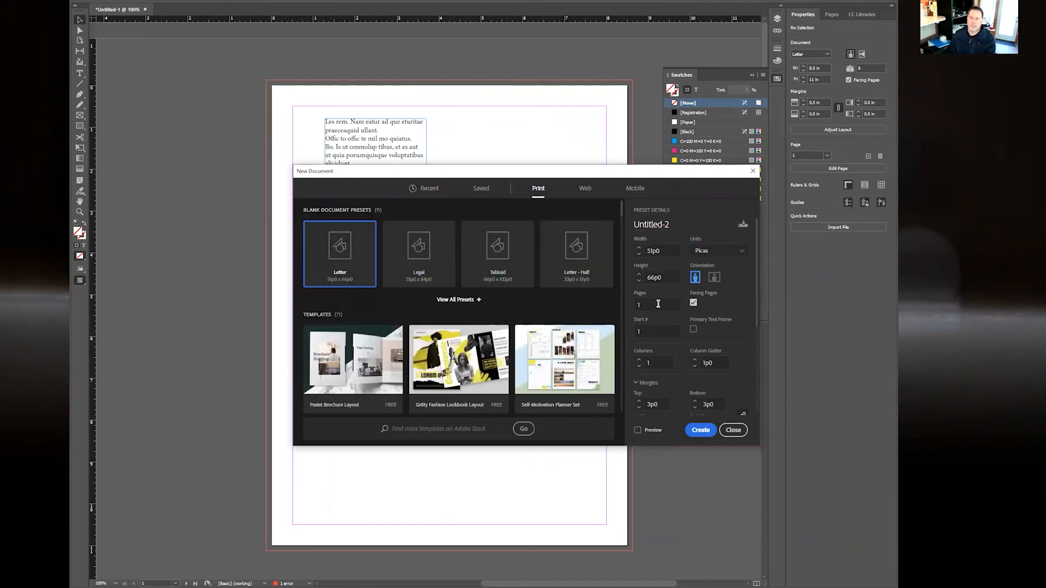
left_click(693, 304)
left_click(659, 306)
type("10")
left_click(701, 430)
- Draw a wide, shallow text frame in the upper part of the page and enter the title "Unity on the Grid"
left_click(80, 73)
left_click_drag(280, 157, 591, 193)
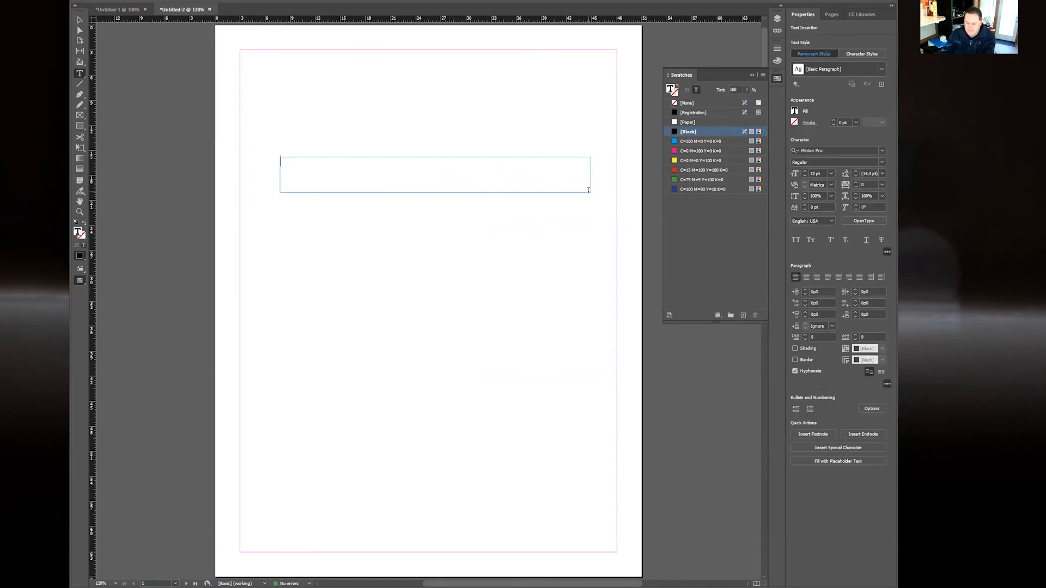
type("Unity on ")
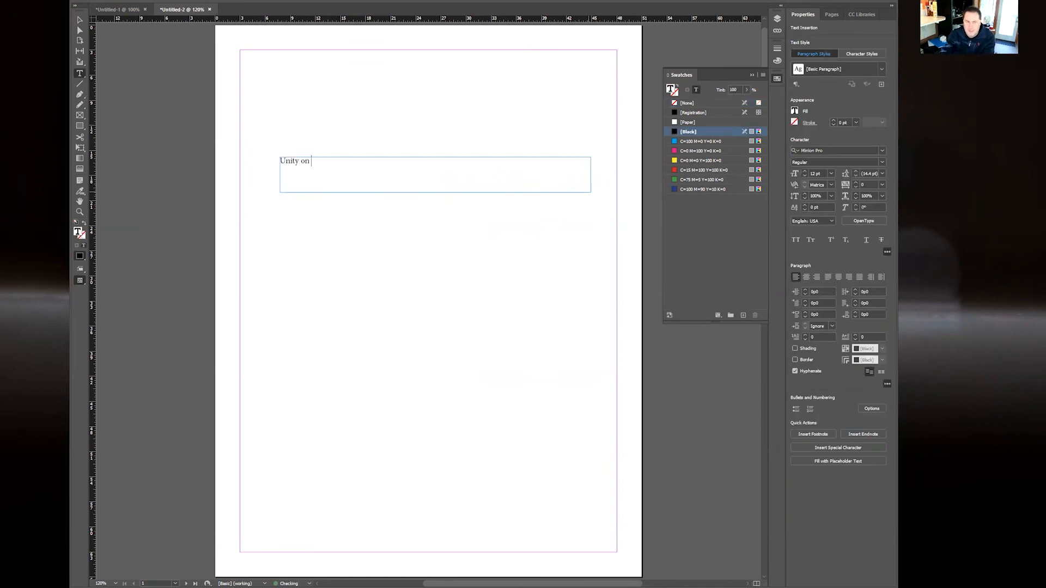
type("the Grid")
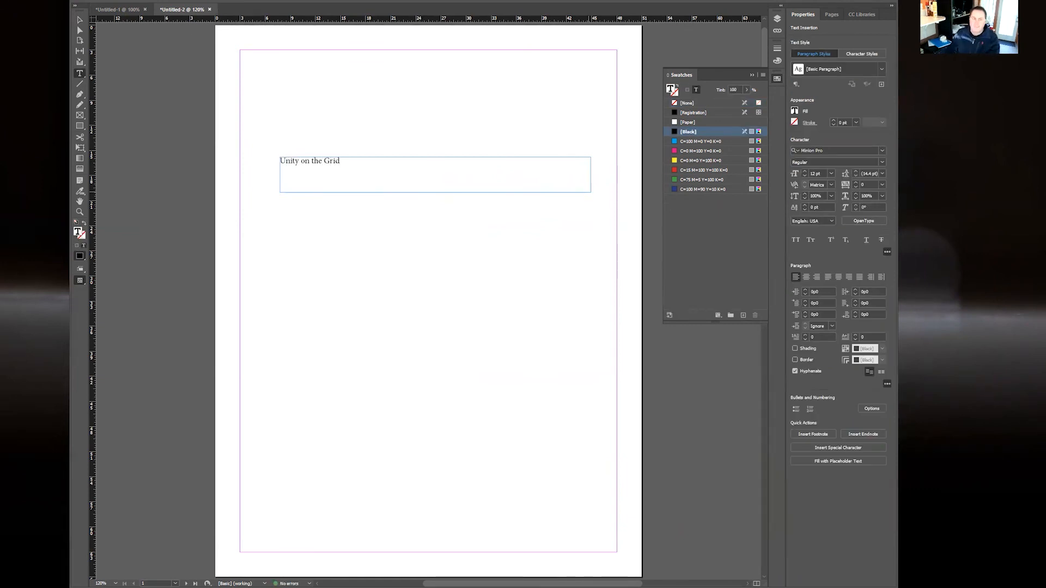
- Set the whole title in the Luna font at 30 pt
key("ctrl+a")
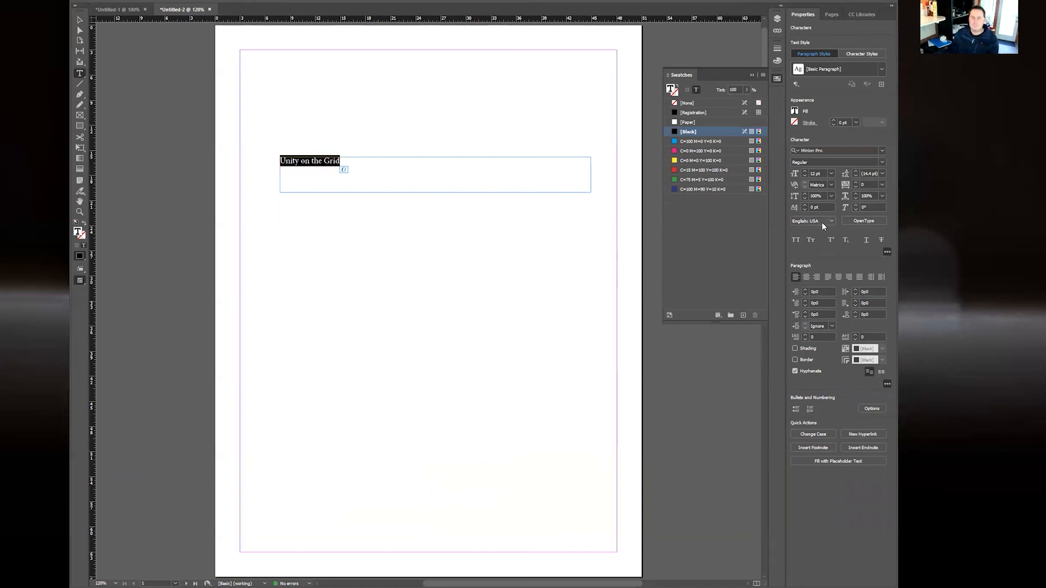
left_click(881, 154)
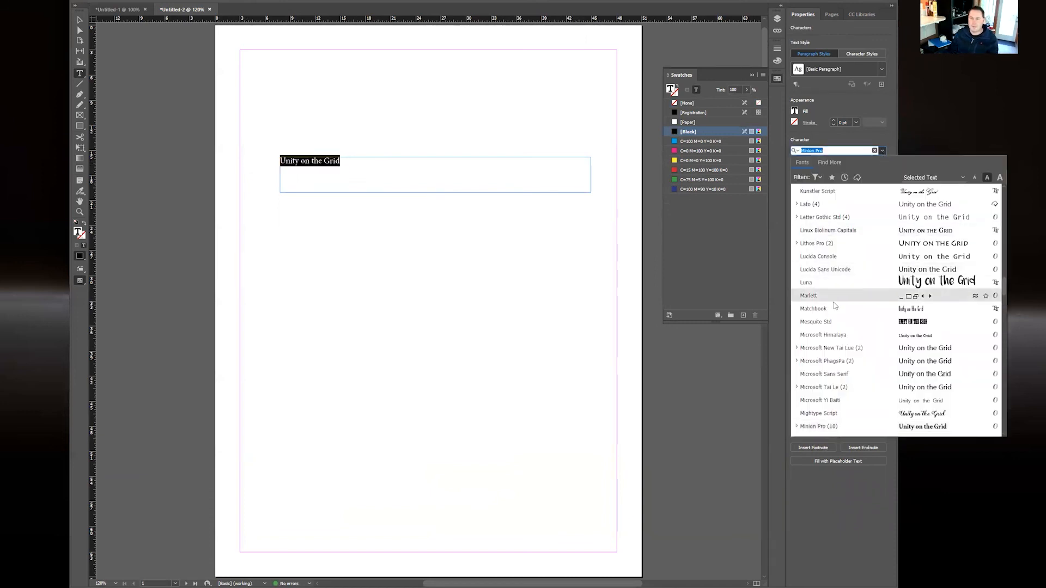
left_click(820, 287)
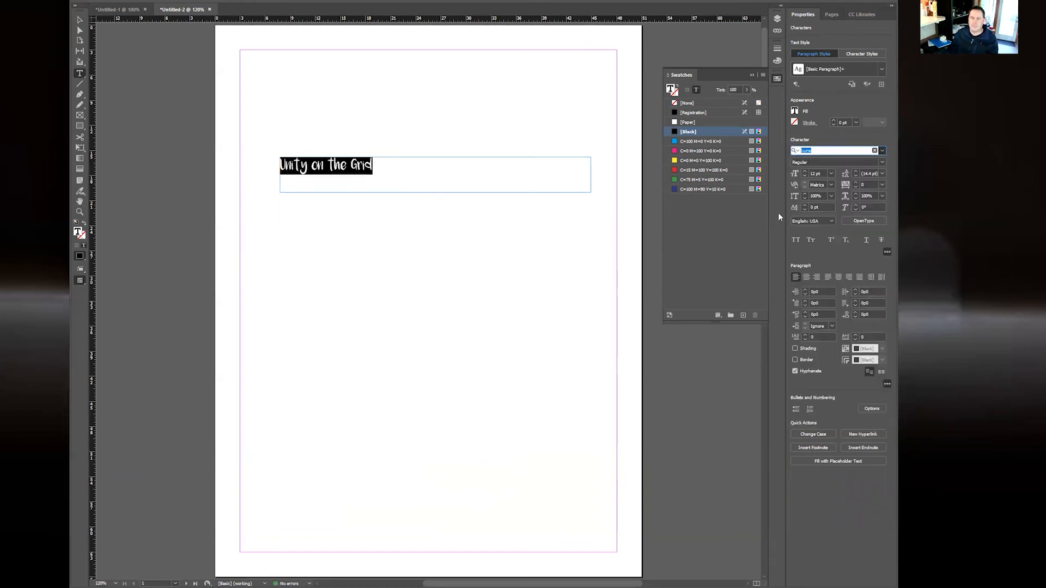
left_click(806, 172)
left_click(806, 171)
left_click(806, 171)
left_click(805, 171)
left_click(806, 171)
left_click(806, 171)
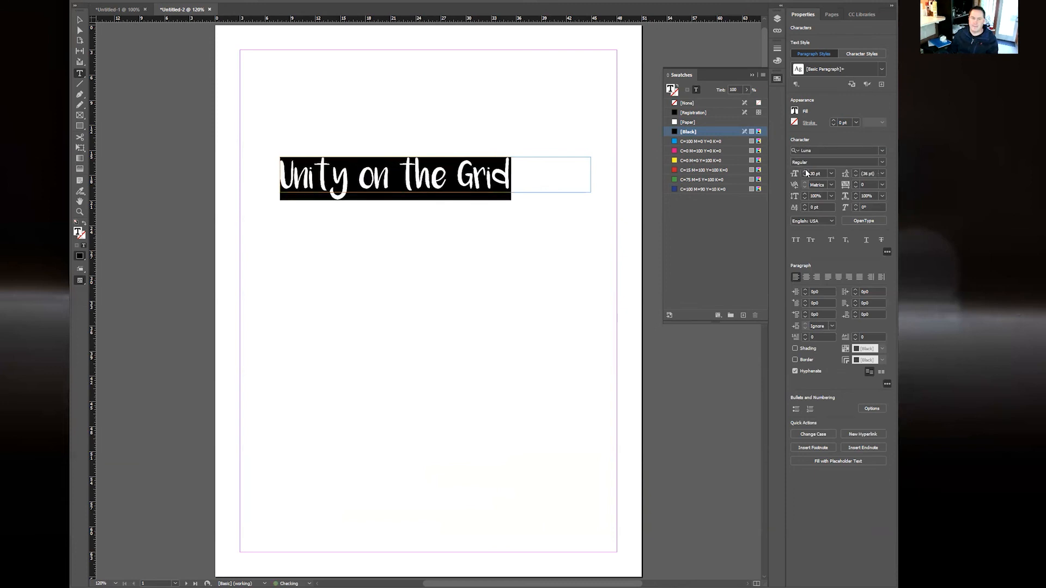
left_click(77, 21)
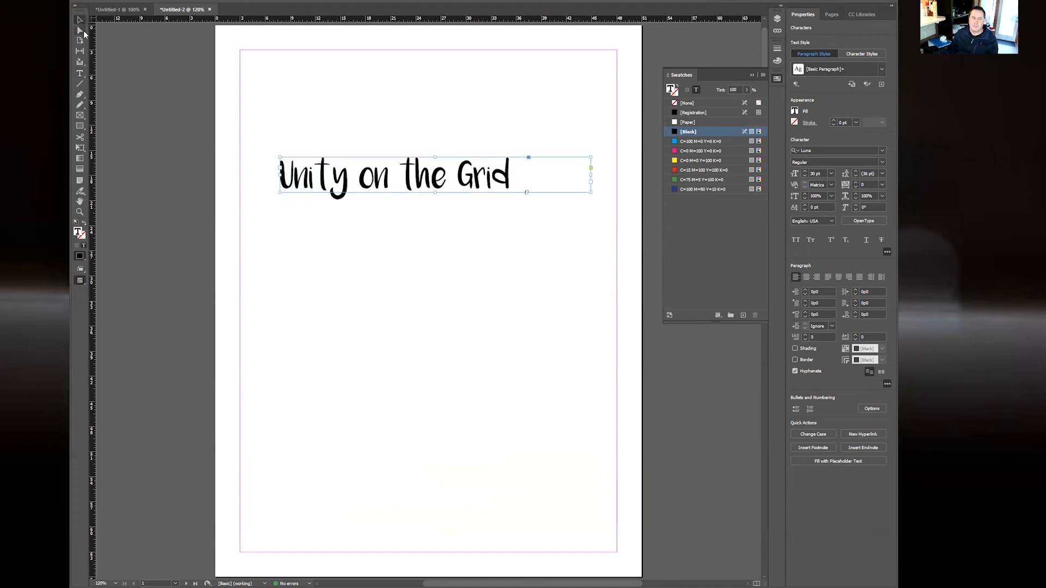
- Draw a tall text frame about 13p6 wide and 29p8 high below the title and fill it with placeholder text
left_click_drag(360, 276, 473, 525)
left_click(175, 2)
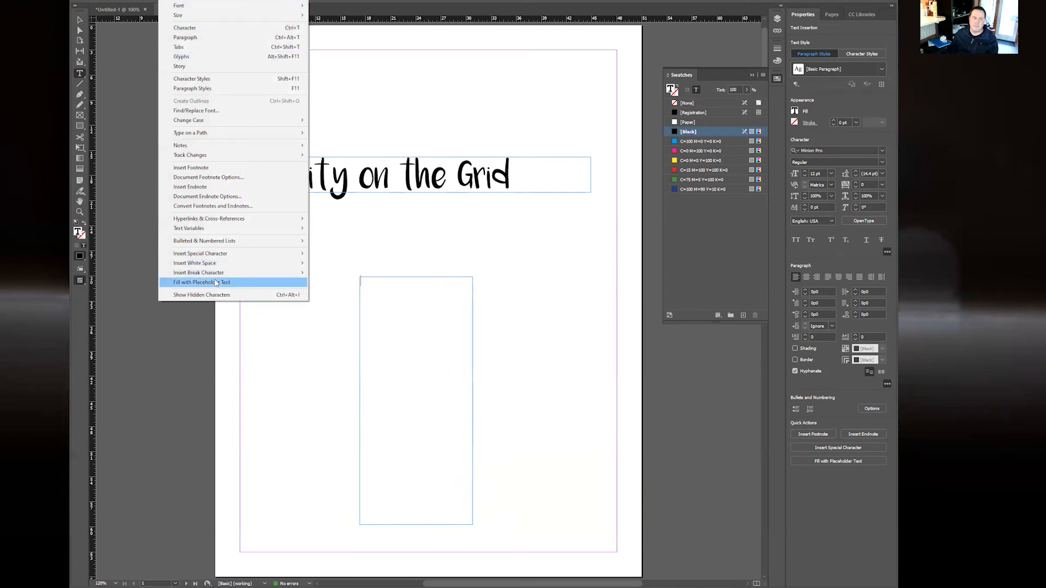
left_click(218, 282)
- Select all the placeholder text and change its font to Gadugi
double_click(379, 300)
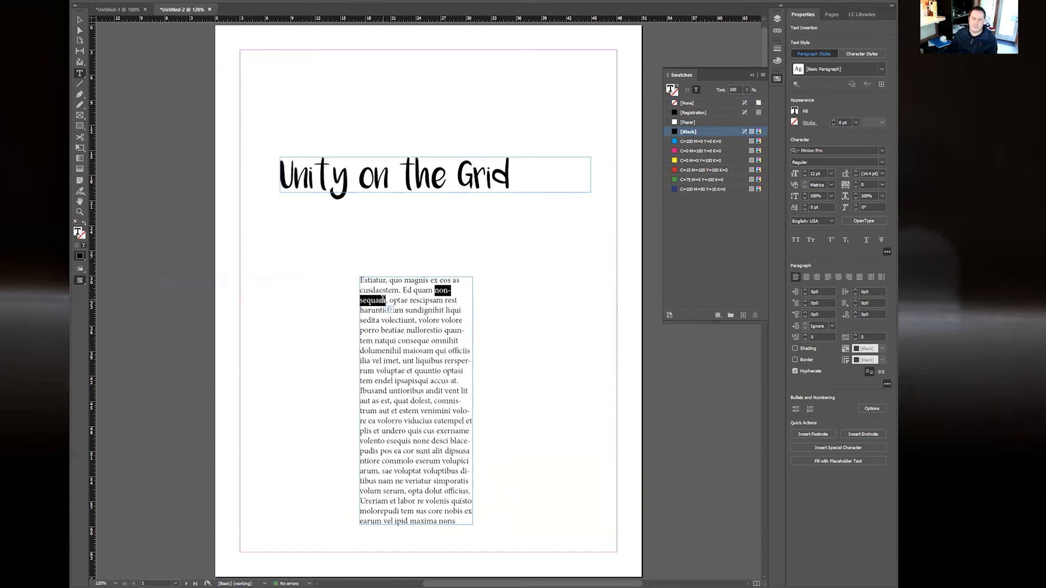
double_click(379, 300)
triple_click(396, 312)
left_click(396, 312)
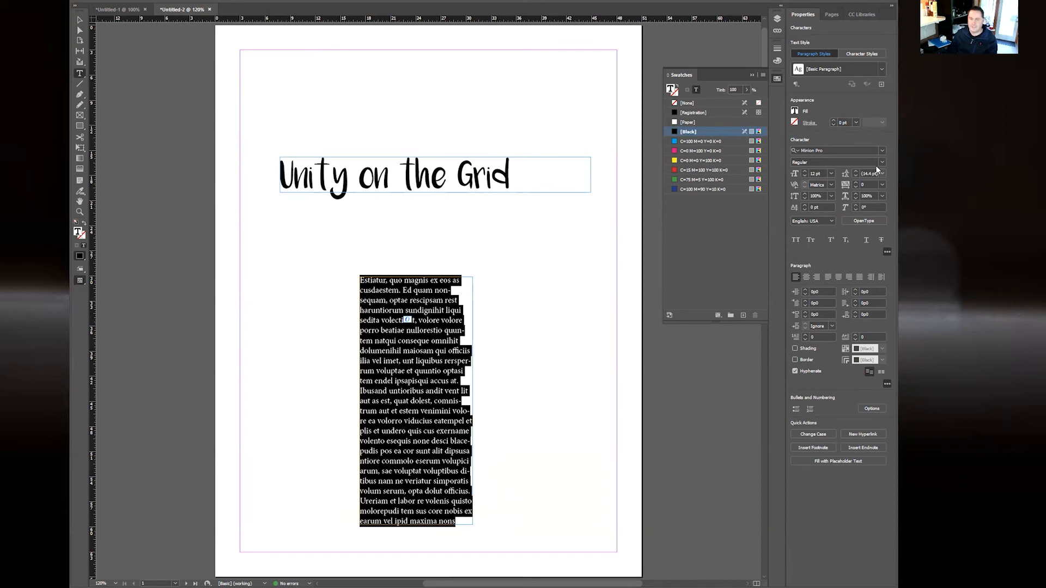
left_click(881, 151)
scroll(852, 256, "up", 12)
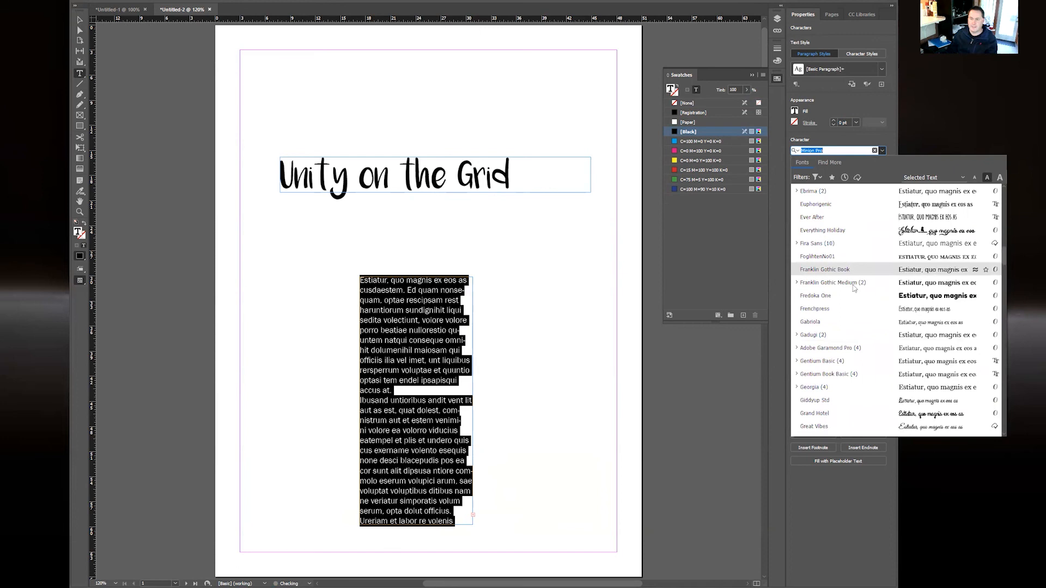
left_click(799, 336)
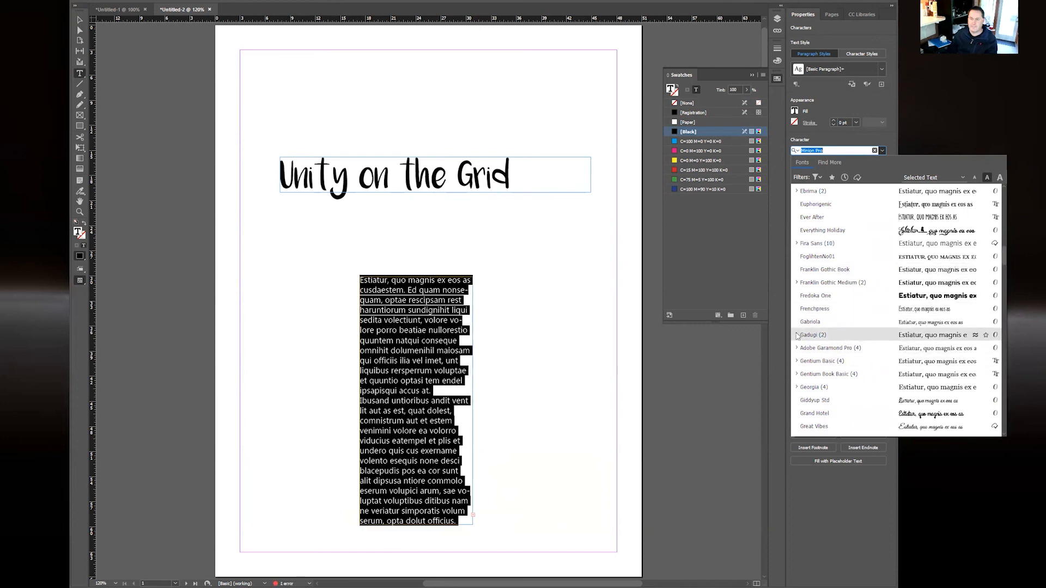
left_click(900, 351)
left_click(623, 338)
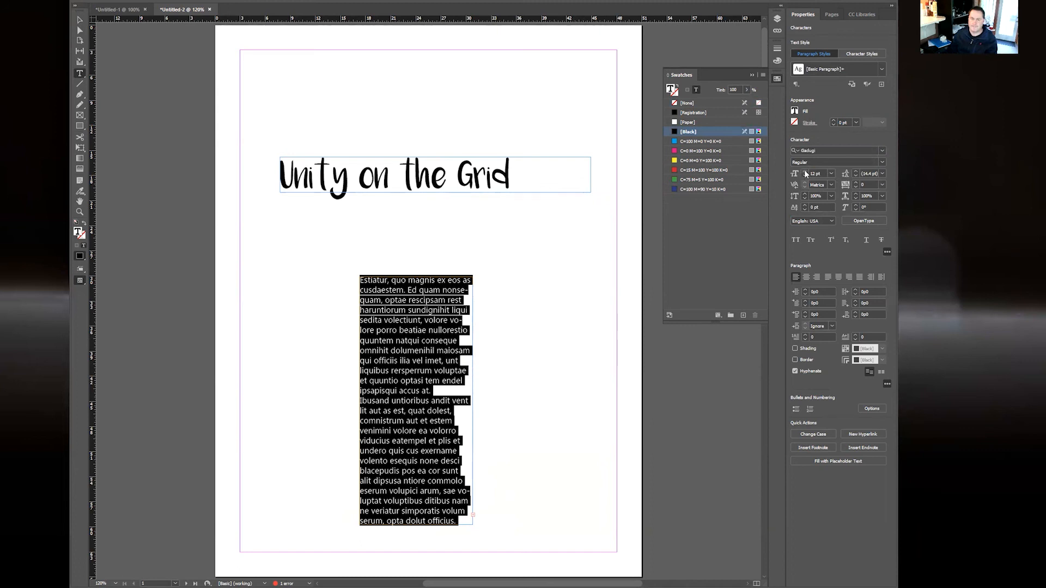
- Increase the leading of the placeholder text to 19 pt
left_click(855, 172)
left_click(854, 173)
left_click(855, 173)
left_click(855, 172)
left_click(855, 172)
- Move the placeholder text frame up so it sits closer beneath the title
left_click(79, 19)
left_click_drag(417, 306, 419, 249)
scroll(419, 259, "up", 3)
- Draw a bar about 34p10 × 1p11 between title and body text, running past the page's right edge, and fill it with C=100 M=0 Y=0 K=0
left_click(80, 126)
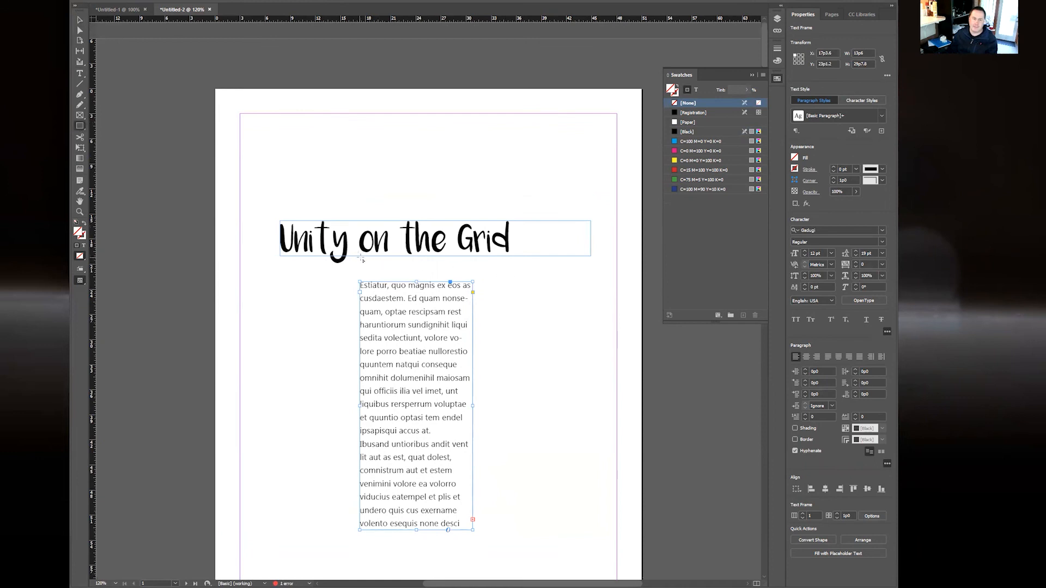
left_click_drag(361, 256, 651, 271)
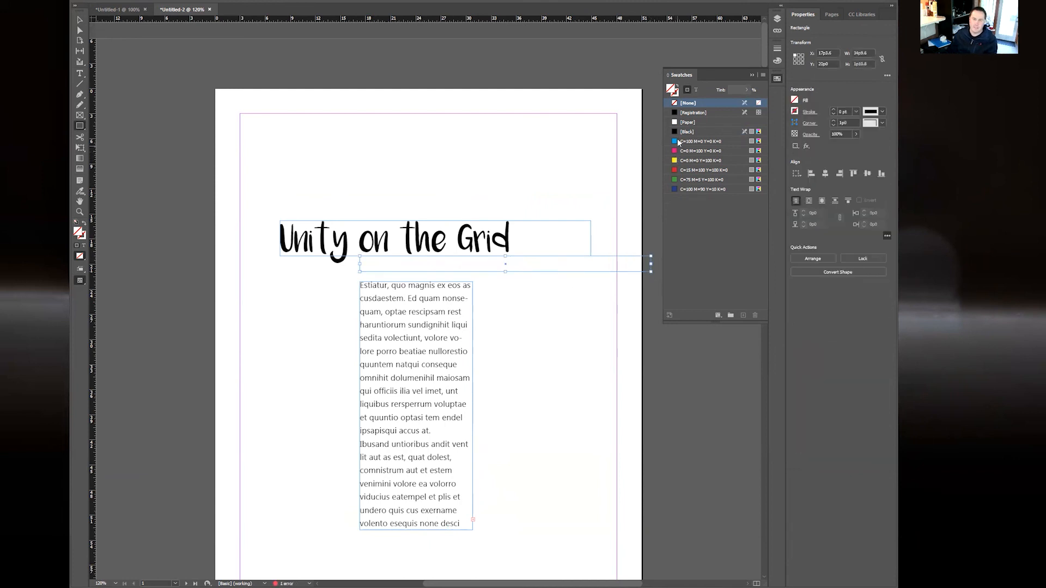
left_click(678, 143)
left_click(81, 20)
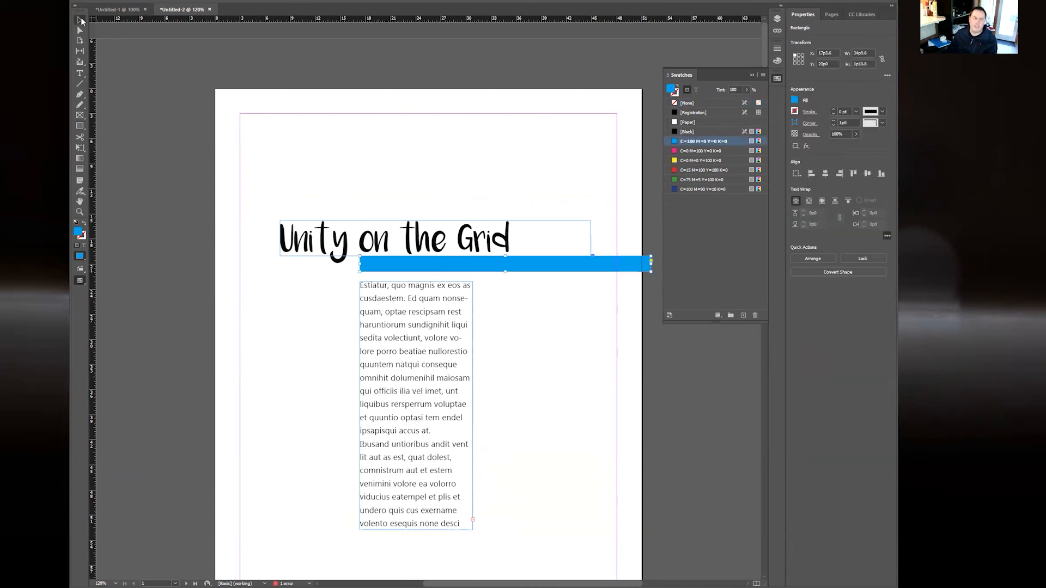
- Shift the blue bar slightly down and left, and nudge the placeholder text frame left to line up with it
left_click_drag(537, 267, 538, 274)
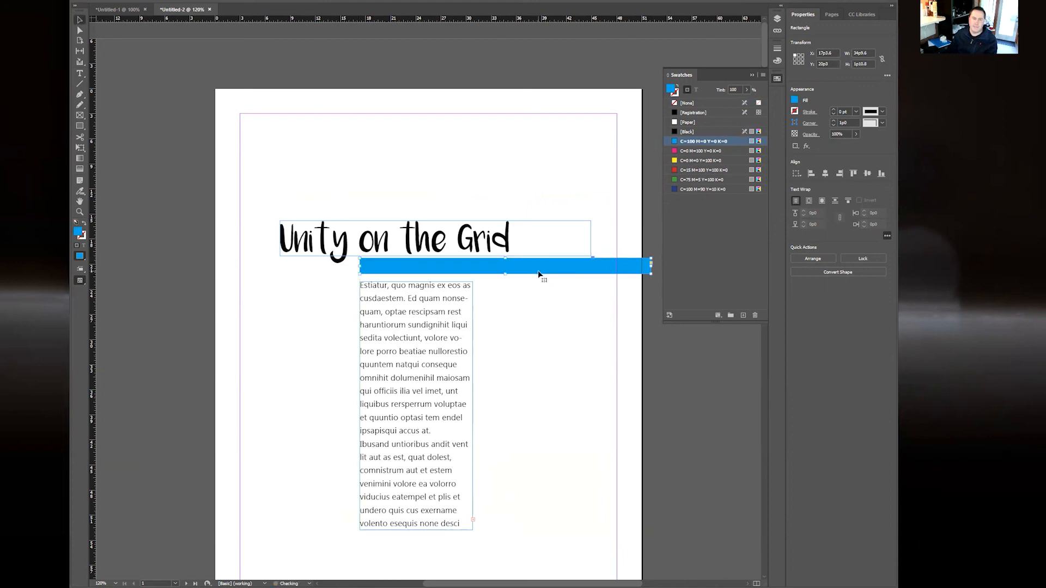
key("Left")
key("Left")
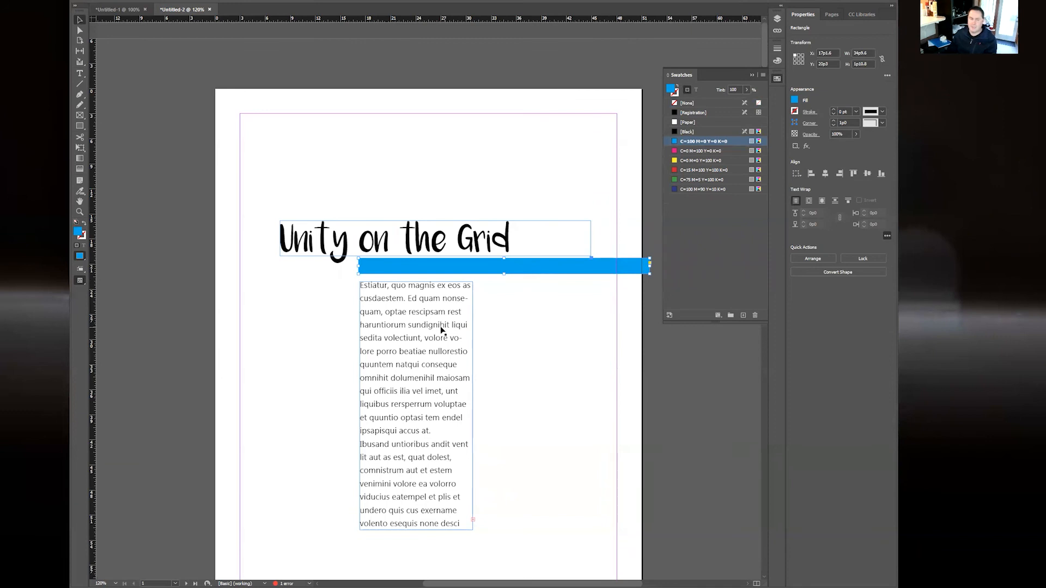
left_click(450, 349)
key("Left")
key("Left")
key("Left")
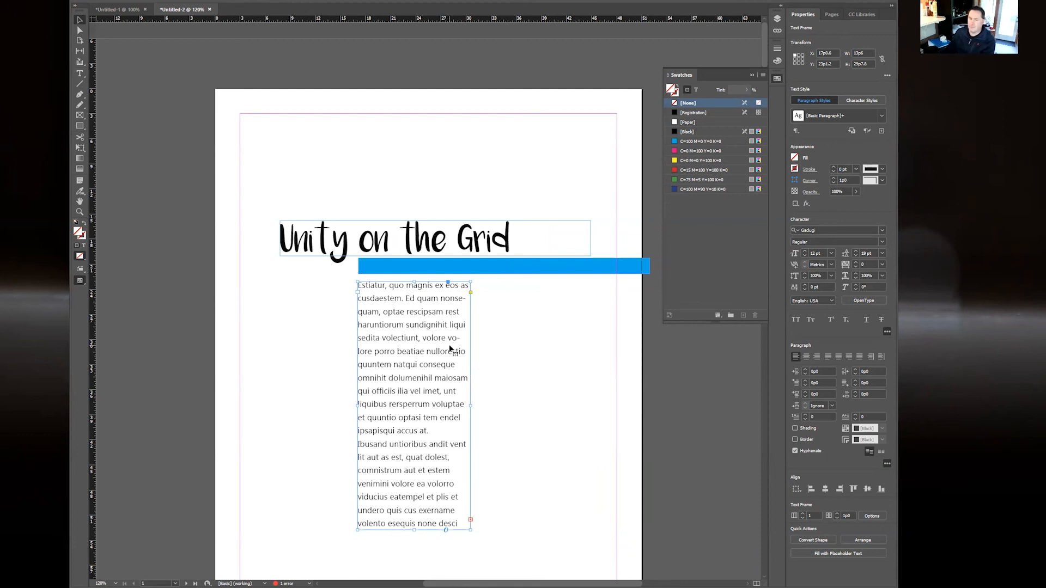
left_click(549, 371)
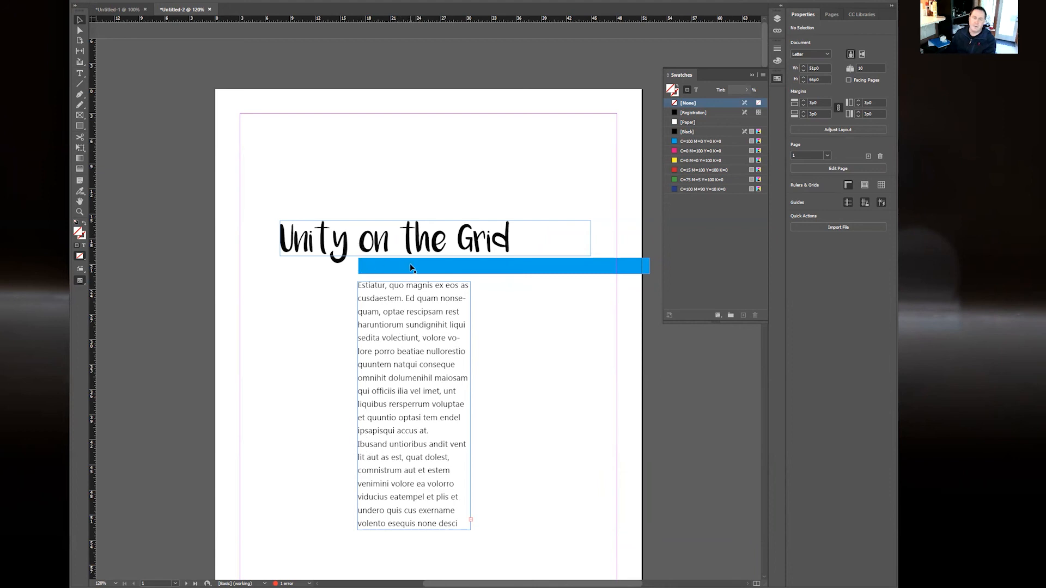
- Try aligning the bar and placeholder text with the title's left edge, and with the G of "Grid"
left_click_drag(404, 267, 333, 267)
left_click_drag(402, 328, 326, 324)
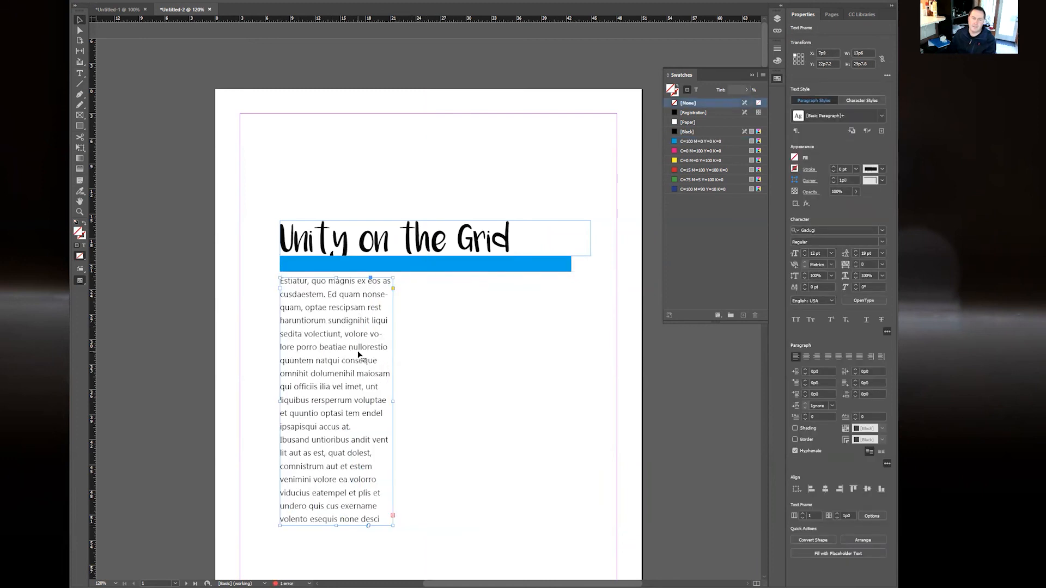
left_click_drag(361, 265, 540, 264)
left_click_drag(360, 325, 532, 328)
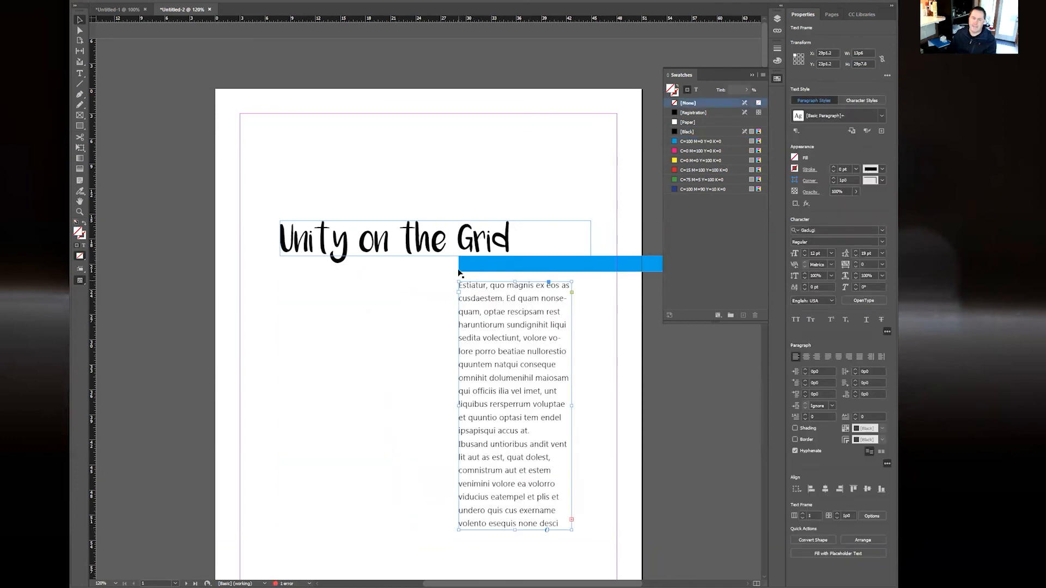
- Rotate the title 90° counterclockwise to read upward, and place it vertically beside the left edge of the placeholder text frame
left_click(326, 246)
left_click_drag(592, 217, 426, 135)
left_click_drag(440, 211, 340, 342)
left_click_drag(472, 347, 385, 372)
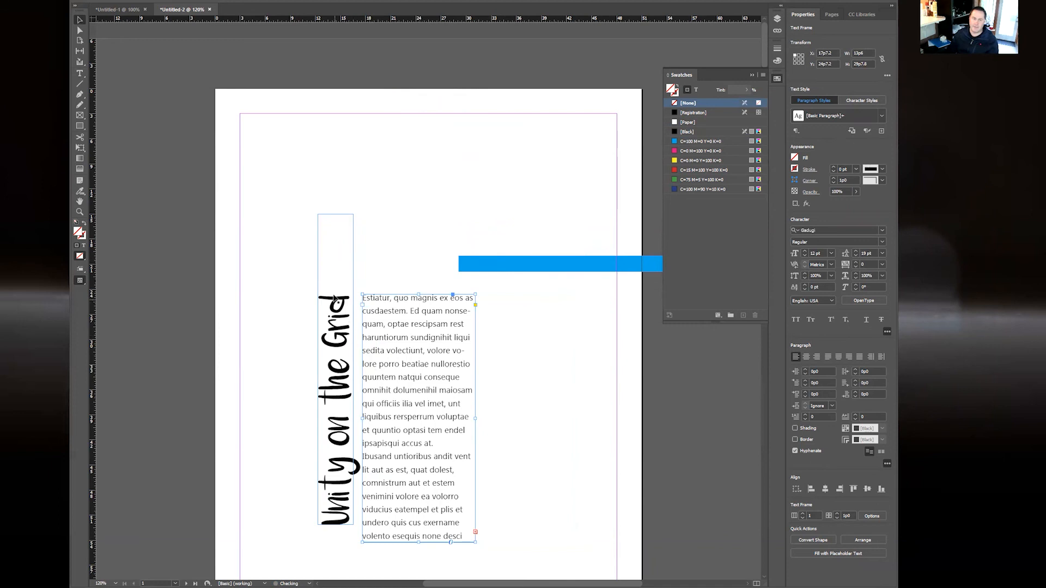
- Align the blue bar with the vertical title's left edge and enlarge it into a block extending past the page's right and top edges
left_click_drag(541, 267, 400, 282)
left_click_drag(610, 280, 662, 280)
left_click_drag(494, 277, 491, 70)
- Rotate the title back to horizontal and fill all its text with the [Paper] swatch
left_click(350, 322)
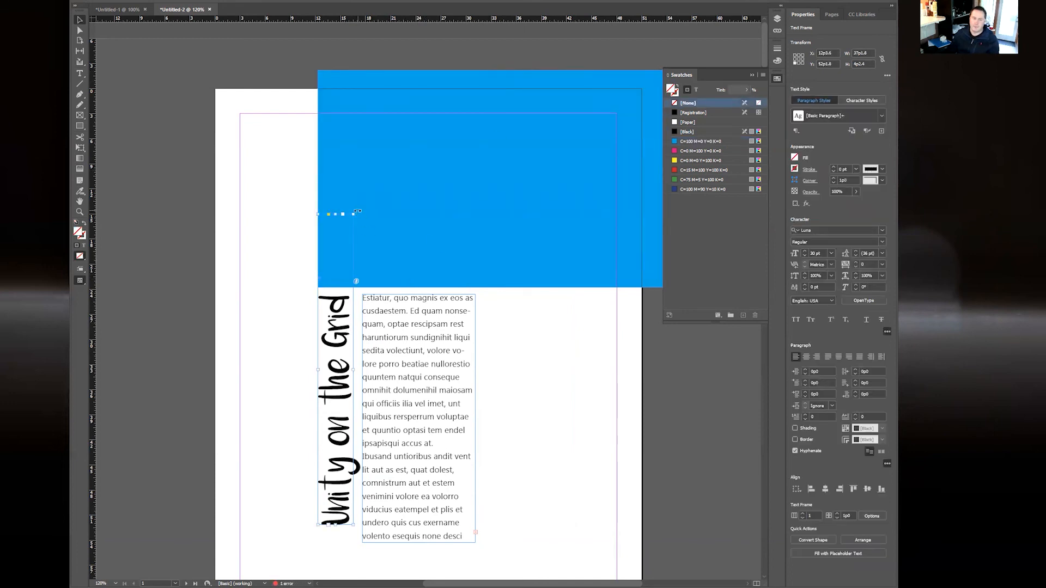
left_click_drag(357, 211, 518, 388)
double_click(290, 367)
key("ctrl+a")
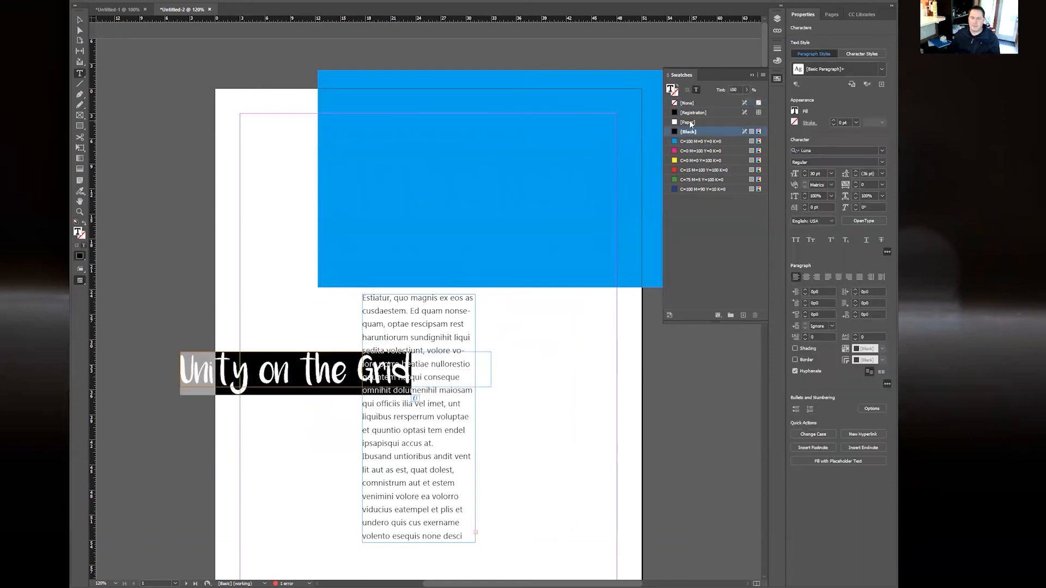
left_click(688, 122)
left_click(80, 19)
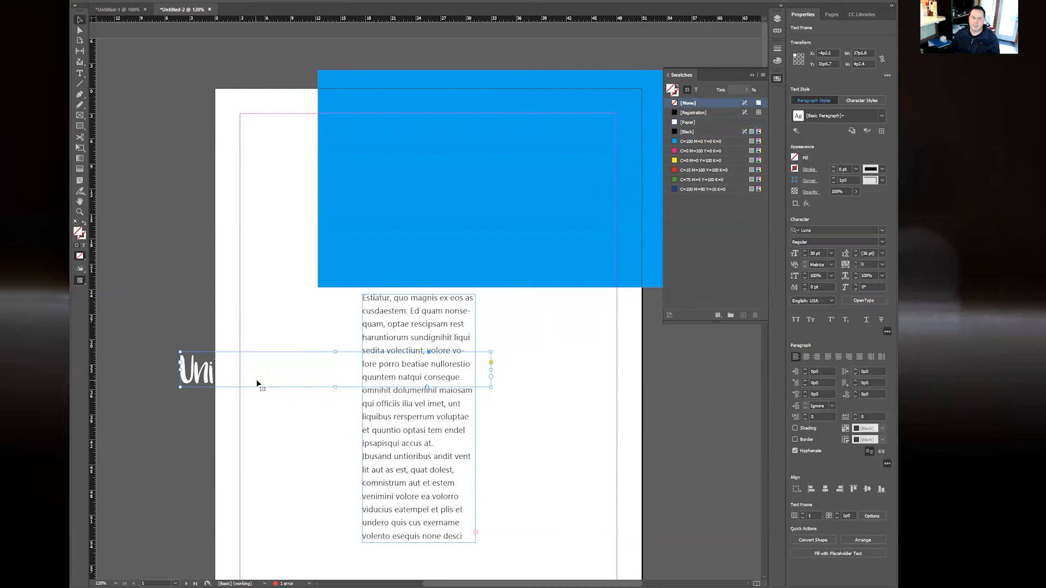
- Move the title onto the lower part of the blue block and bring it to the front
left_click_drag(256, 384, 413, 289)
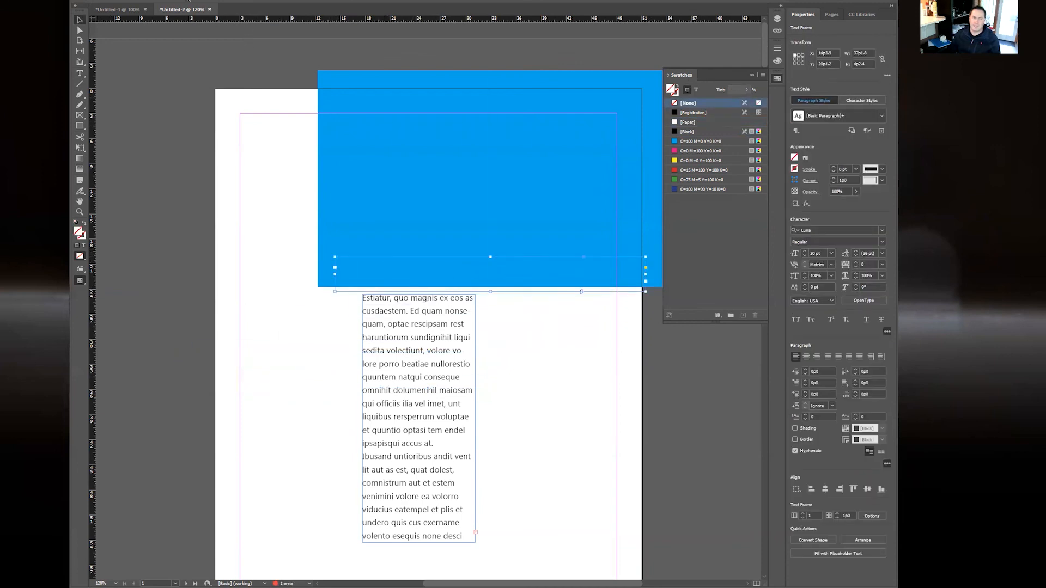
left_click(188, 1)
mouse_move(229, 25)
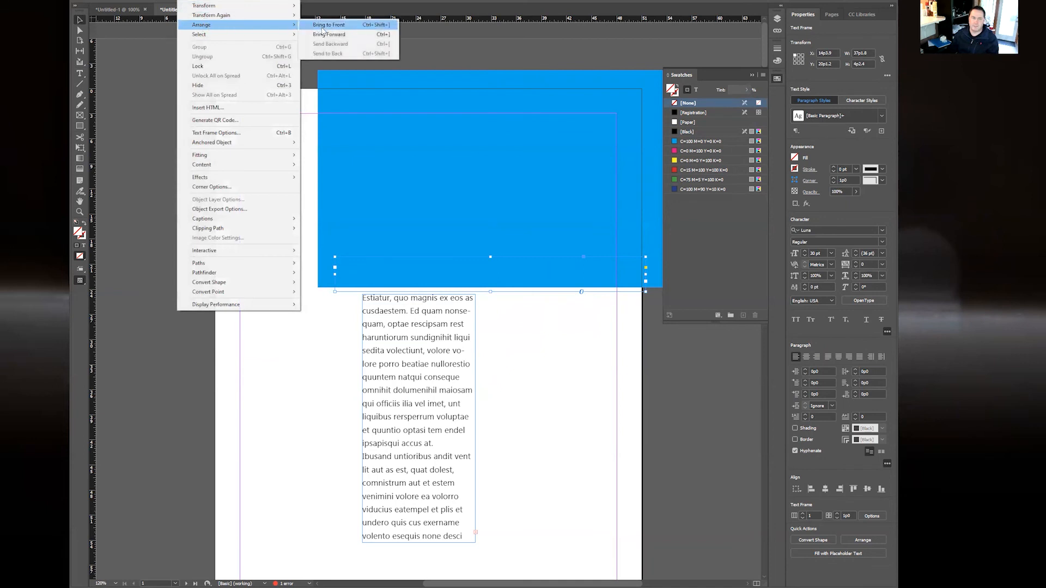
left_click(325, 25)
- Align the placeholder text frame with the blue block's left edge, leaving a small gap beneath the block
left_click(459, 360)
left_click_drag(447, 385, 401, 381)
left_click(292, 356)
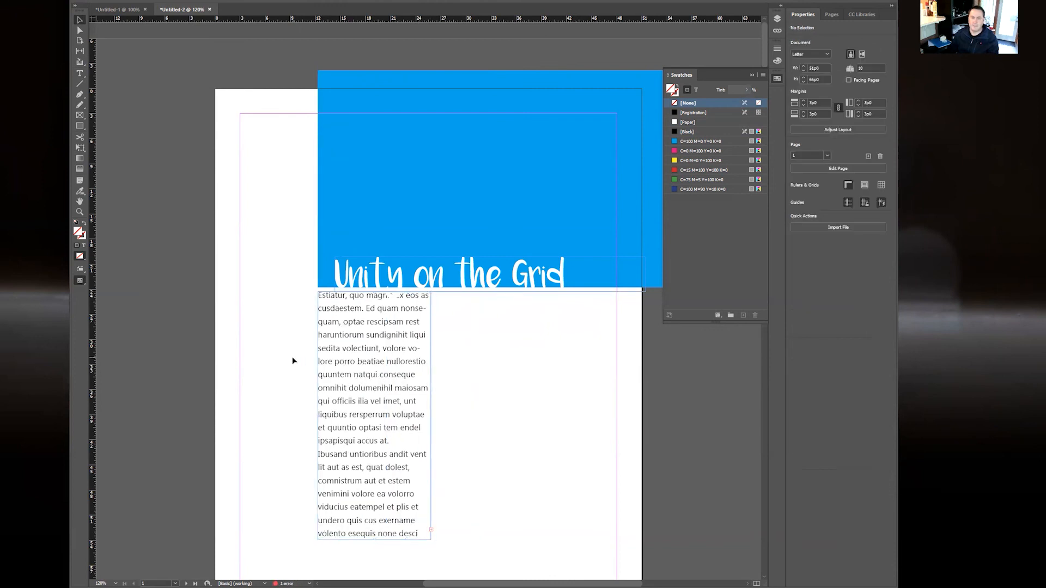
left_click_drag(371, 336, 372, 347)
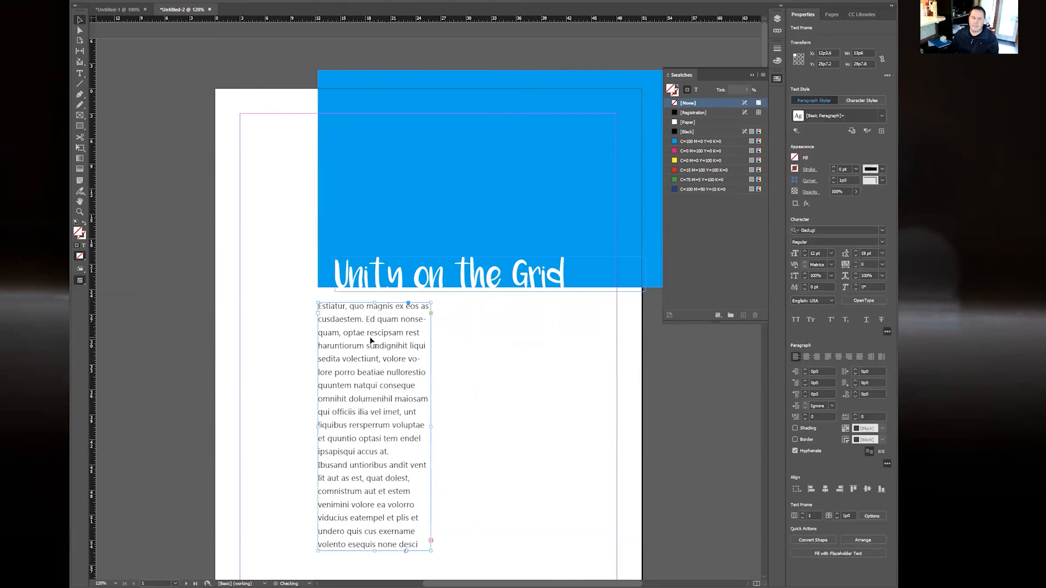
left_click(294, 319)
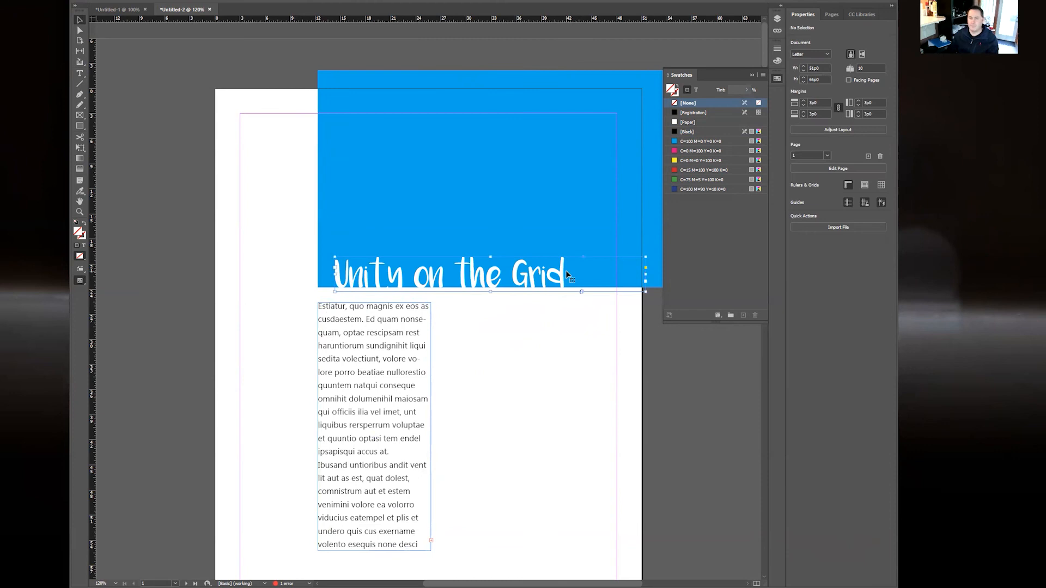
left_click(566, 273)
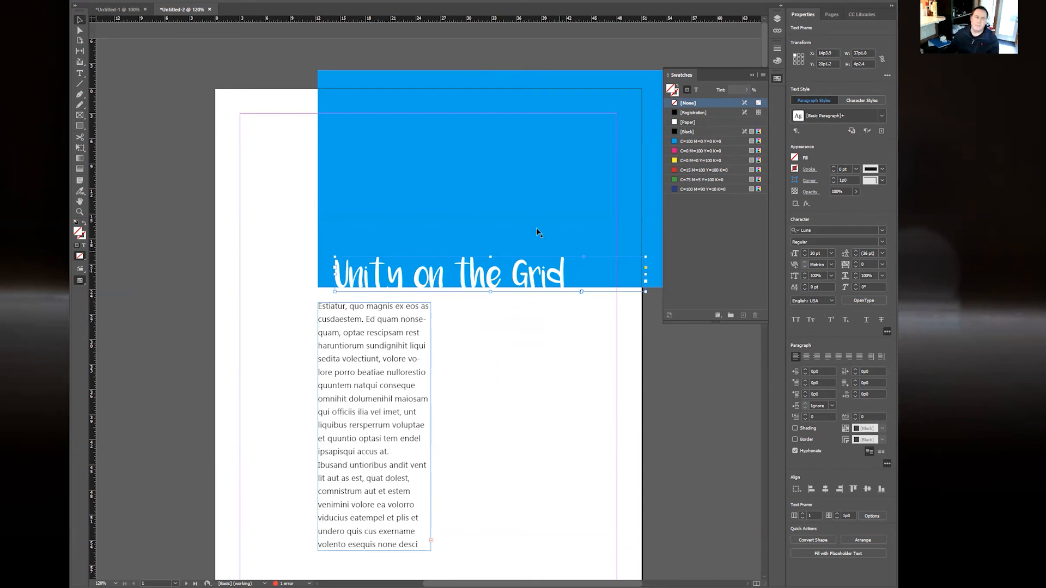
- Start exporting the document to the Desktop as Untitled-2.pdf in Adobe PDF (Print) format
left_click(114, 1)
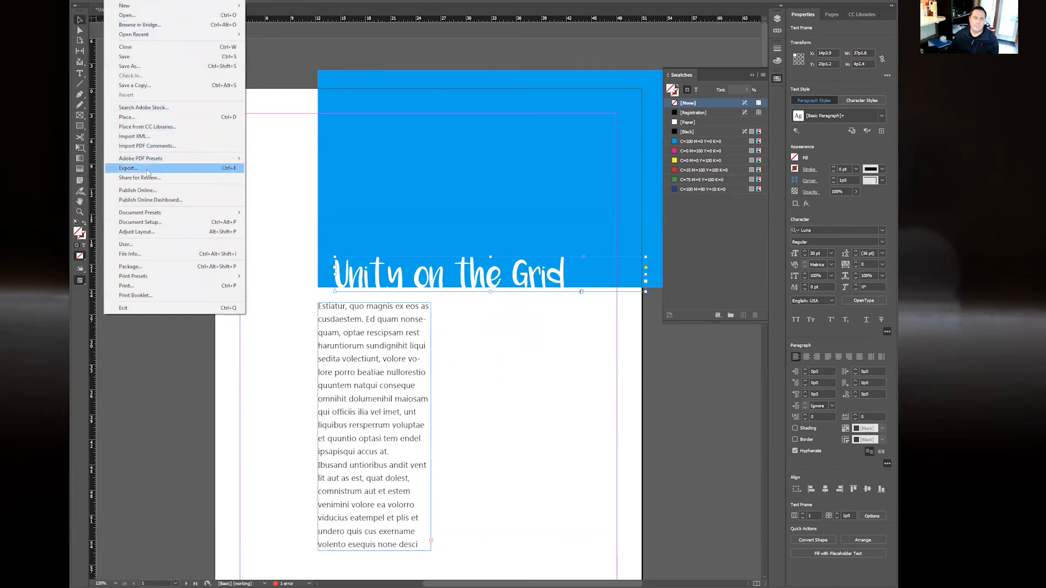
left_click(147, 168)
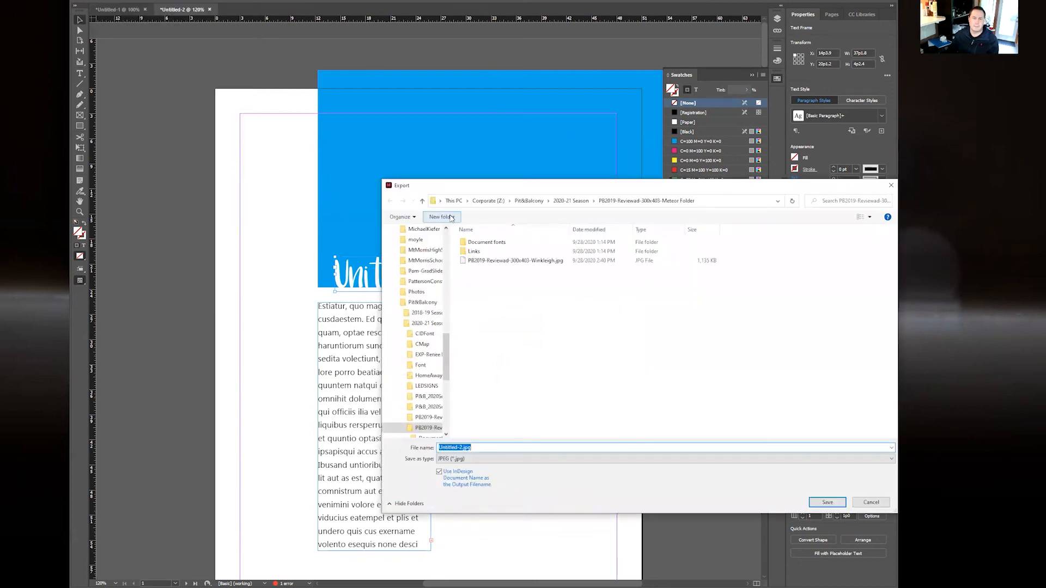
scroll(430, 349, "up", 10)
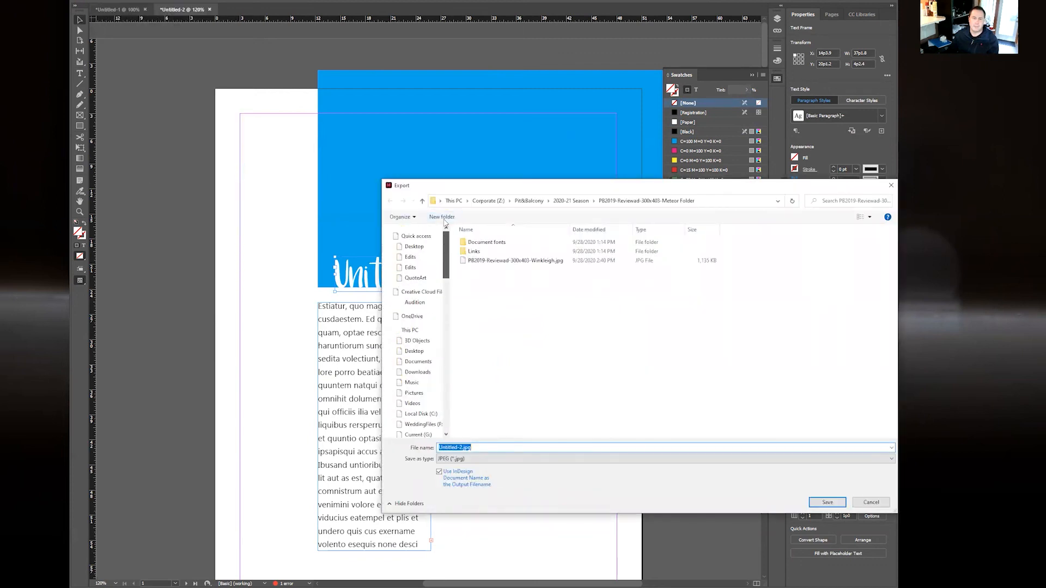
left_click(414, 247)
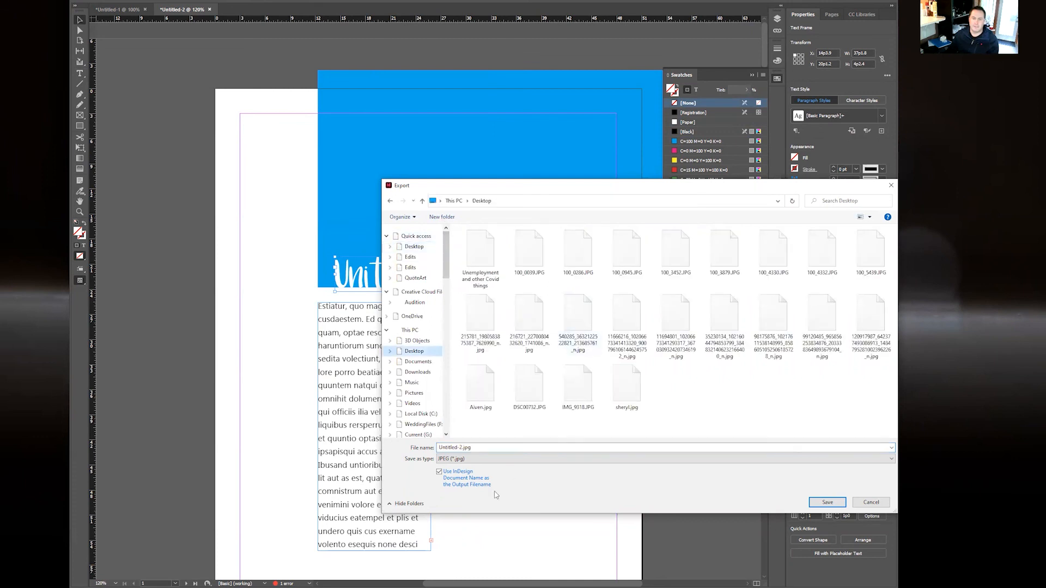
left_click(466, 459)
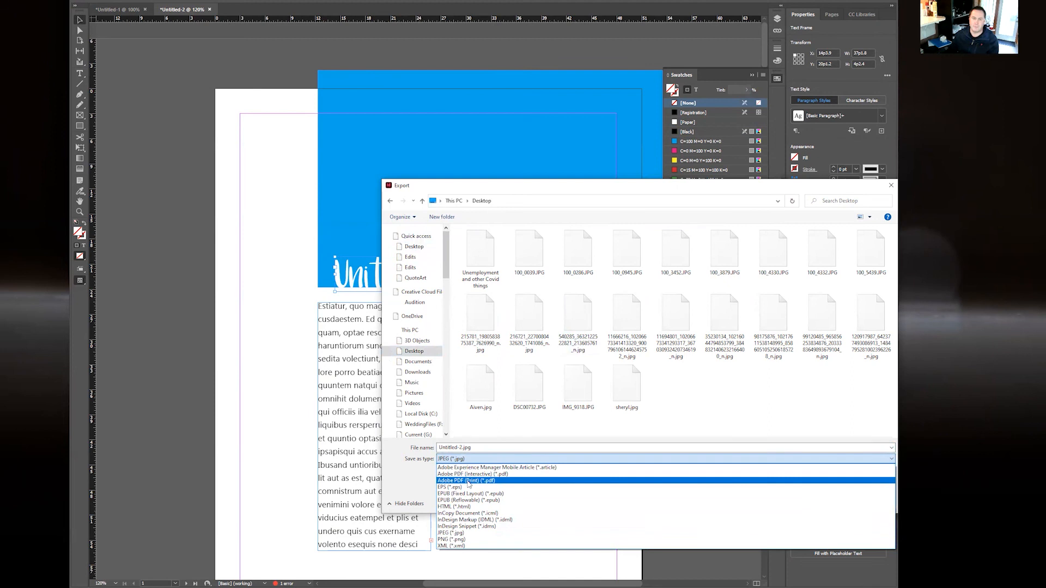
left_click(468, 481)
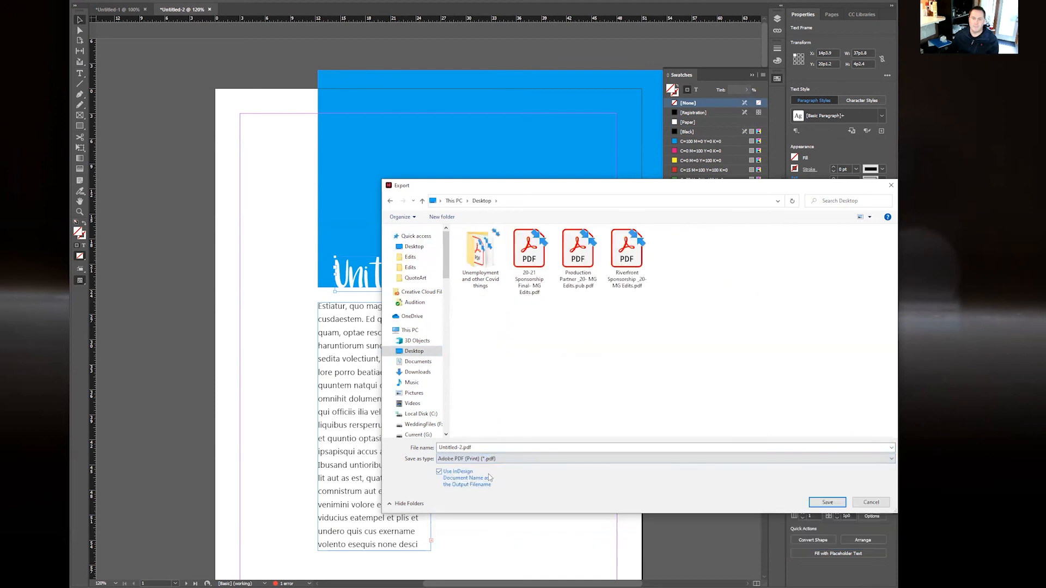
left_click(828, 502)
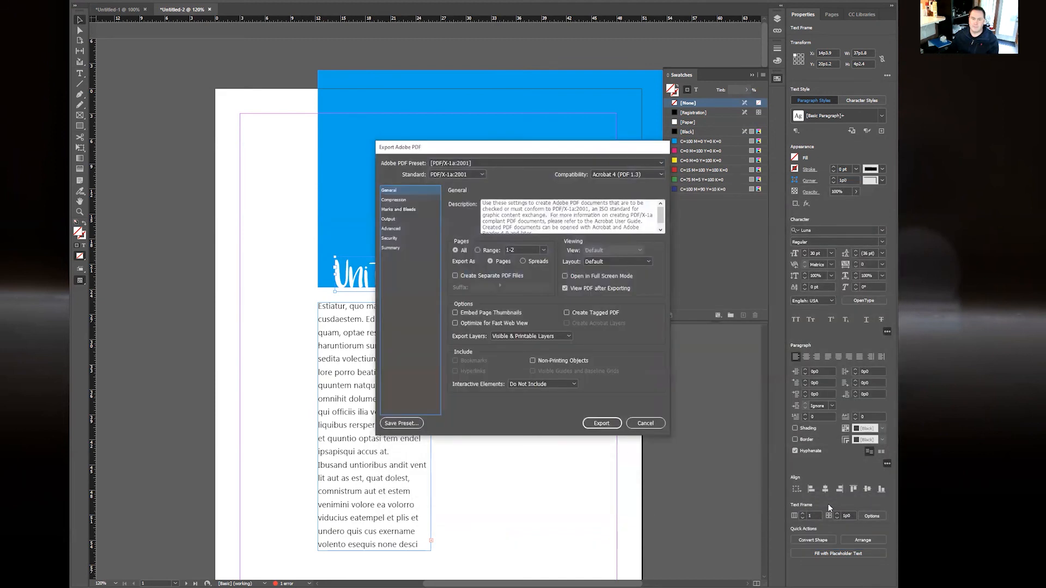
- Export all pages with the [PDF/X-1a:2001] preset and continue past the overset text warning
left_click(520, 163)
left_click(476, 178)
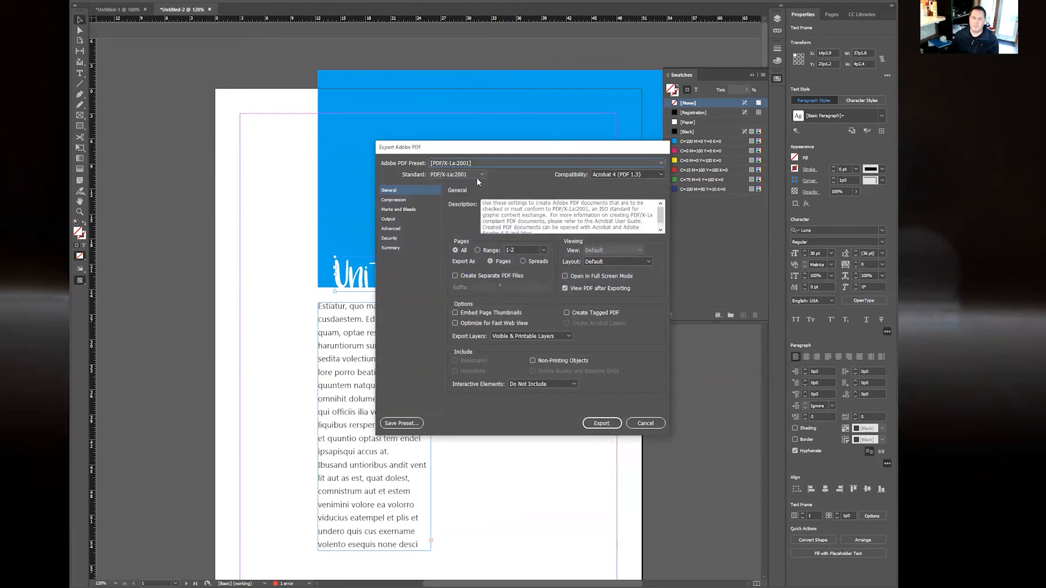
left_click(599, 423)
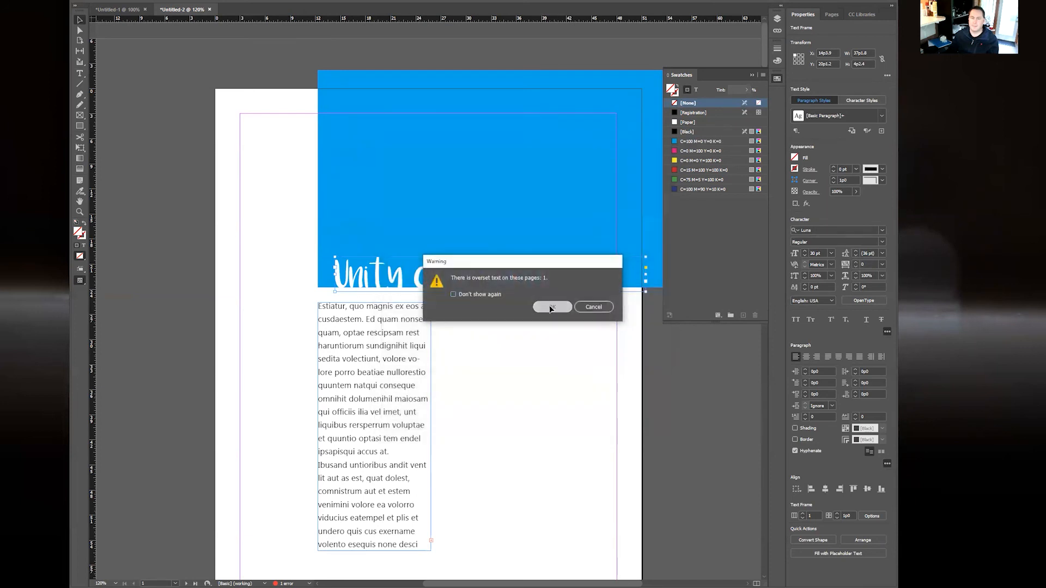
left_click(552, 307)
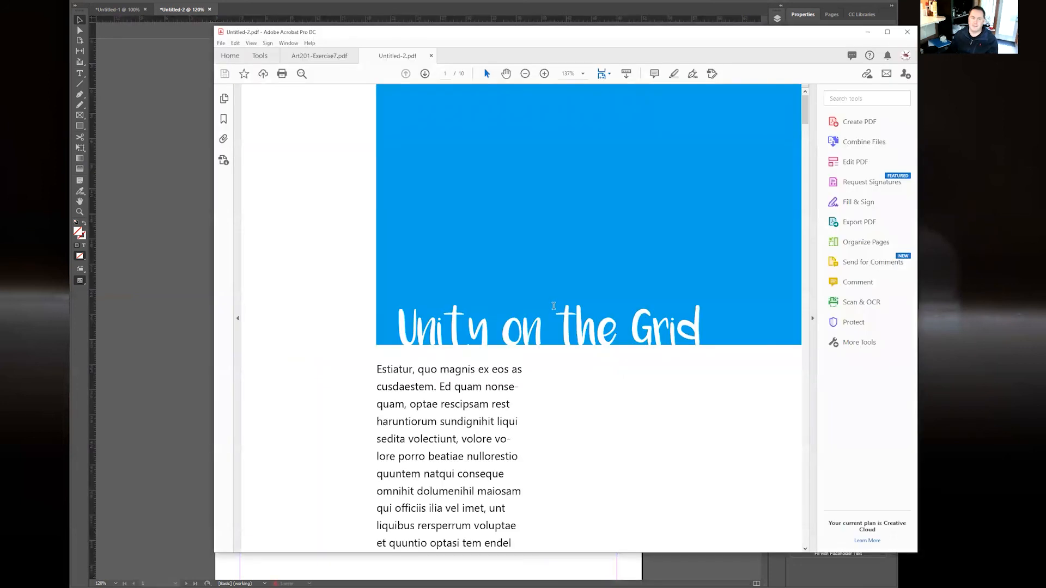
- Scroll through the pages of the exported PDF, and close both it and the Exercise 7 brief in Acrobat
scroll(554, 306, "down", 15)
scroll(554, 310, "down", 15)
scroll(554, 314, "up", 20)
left_click(431, 55)
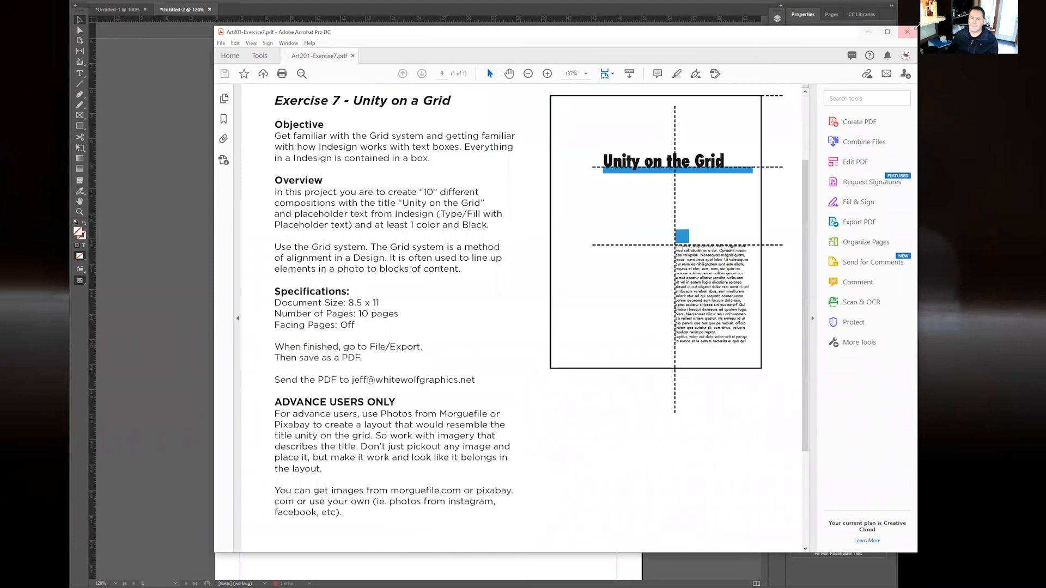
left_click(908, 32)
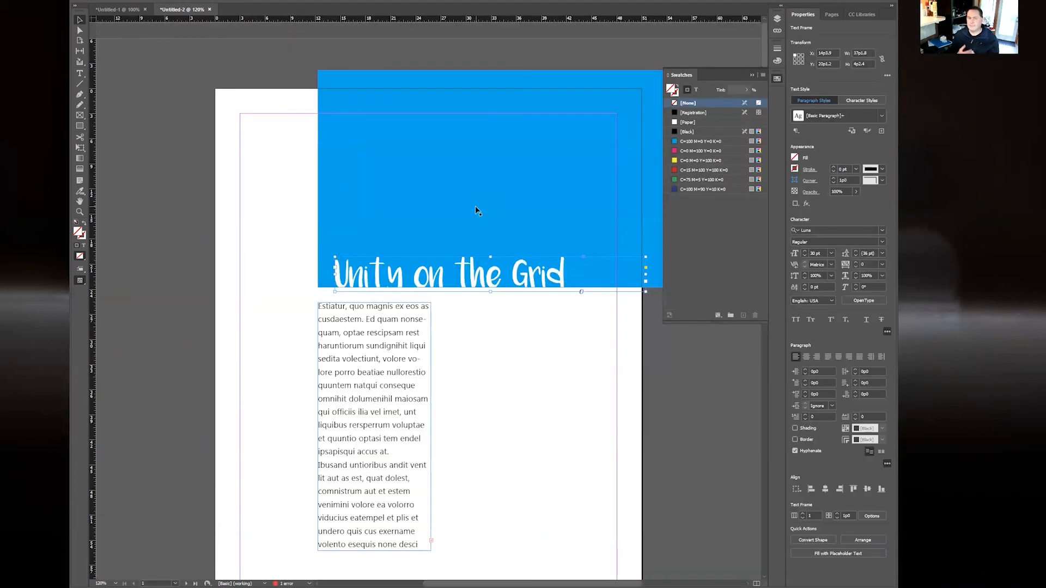